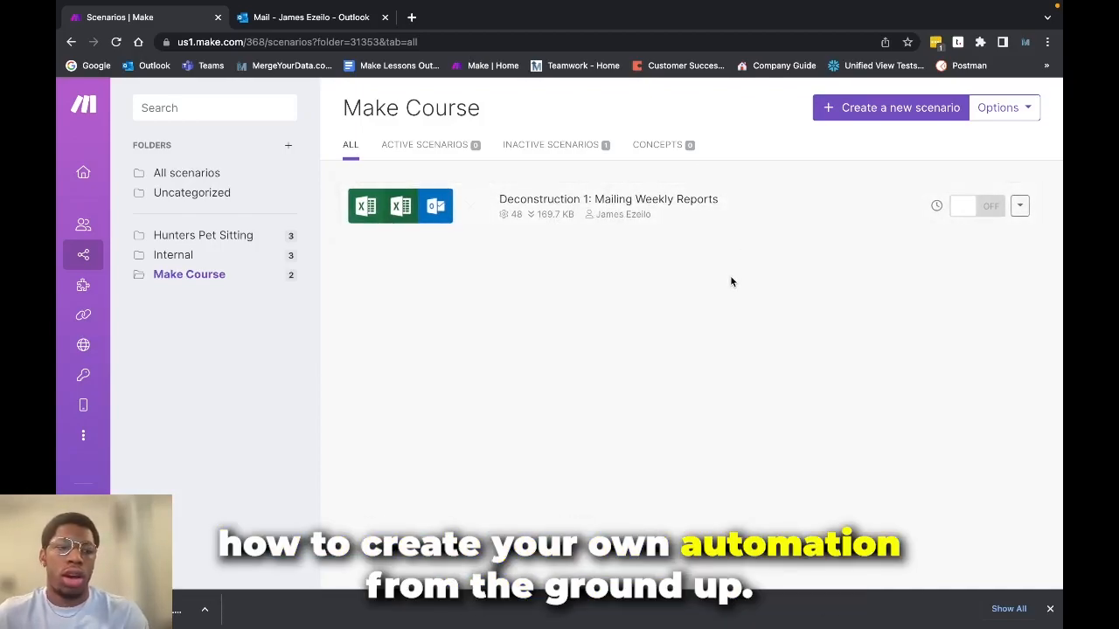
Create a new scenario named "Construction 1: Email Filtering Automation" and save it
click(874, 118)
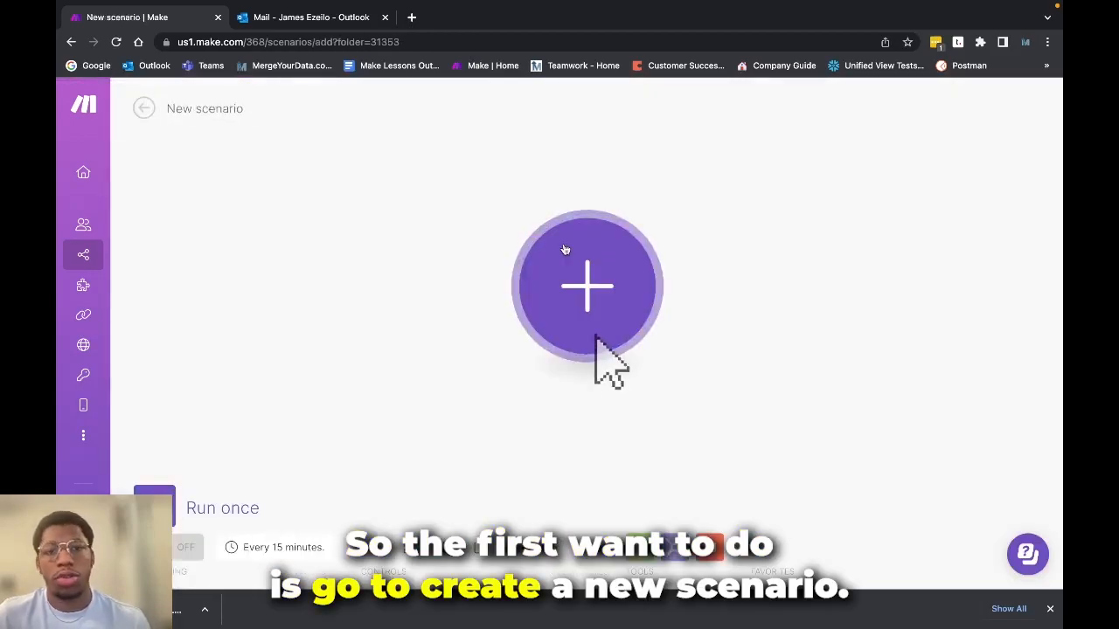
click(588, 293)
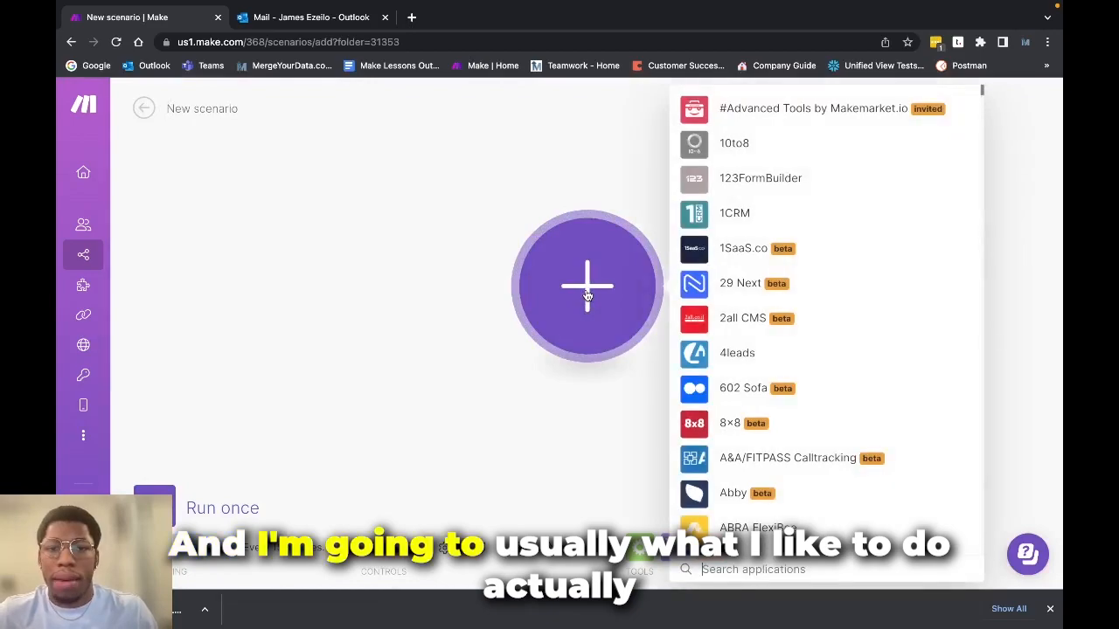
click(434, 218)
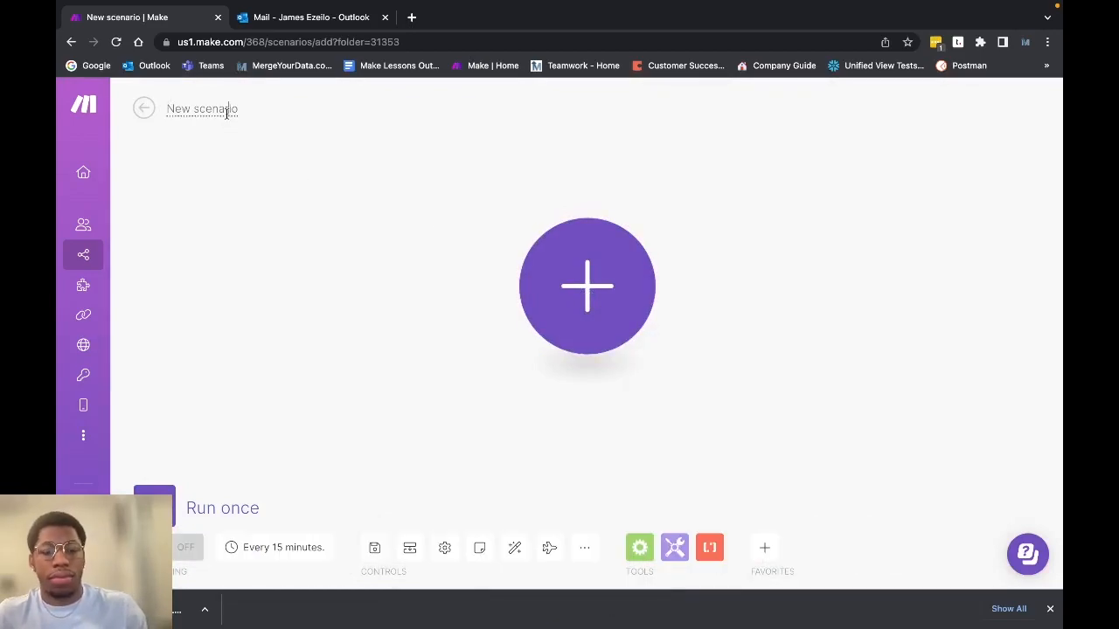
click(226, 111)
text(Construction 1: Email Filtering Automation)
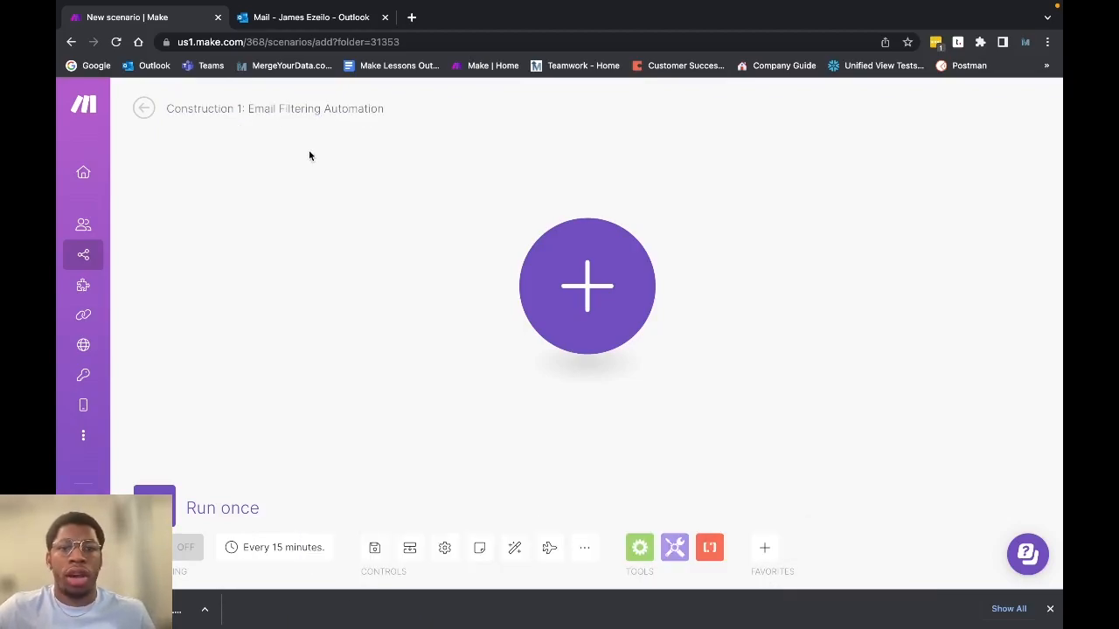
click(376, 551)
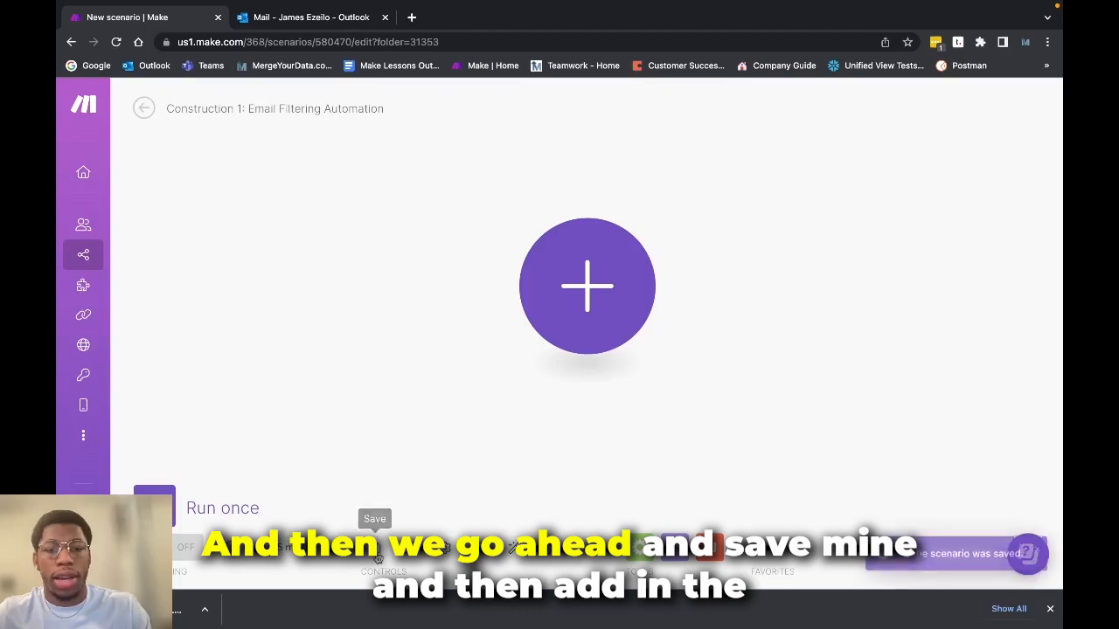
Find the Microsoft 365 Email app by searching for 365 and add its Watch Messages module as the scenario's trigger
click(635, 291)
text(365)
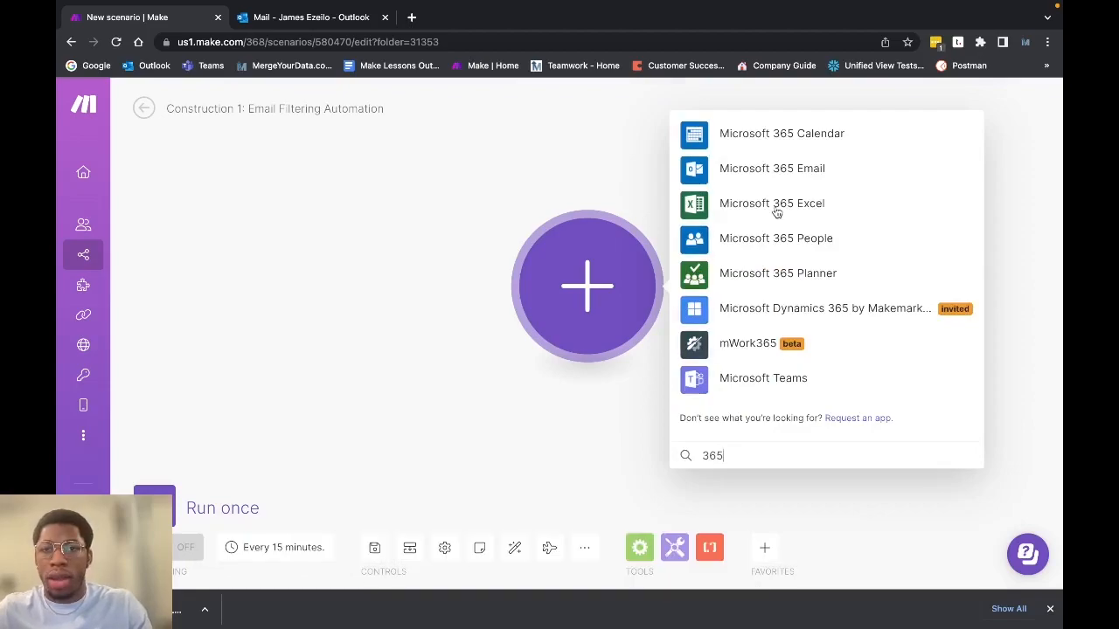
click(779, 179)
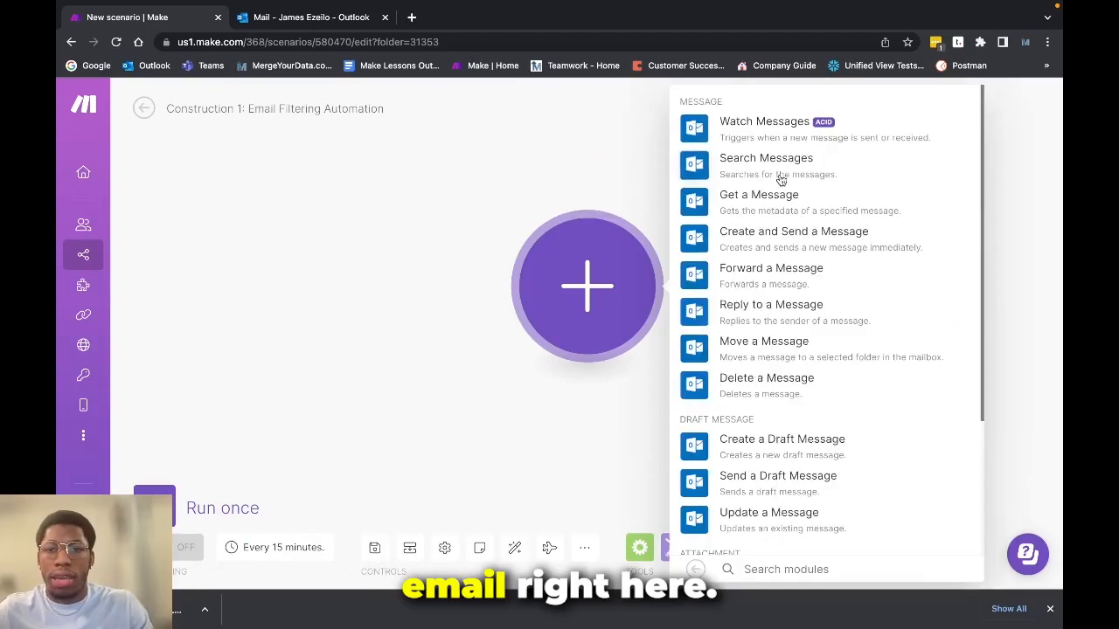
click(788, 131)
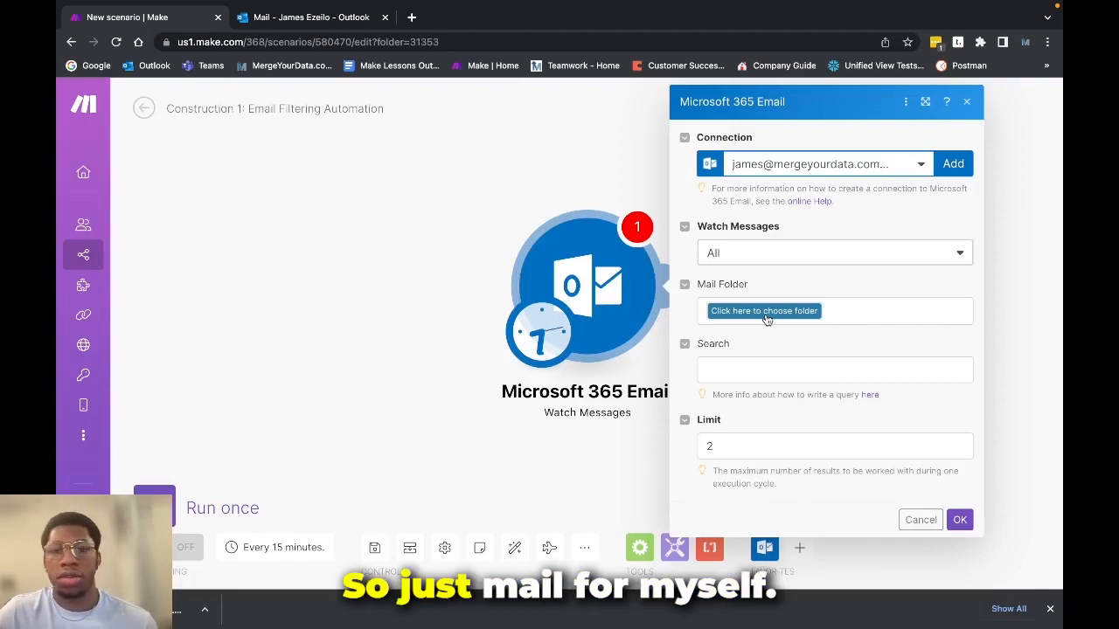
click(765, 313)
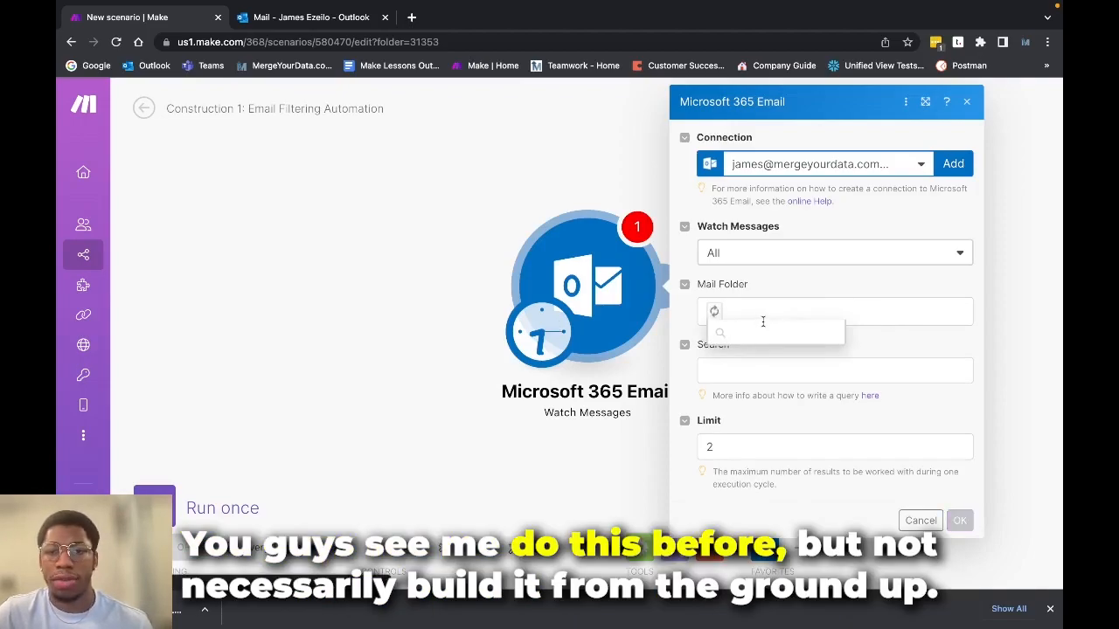
scroll(756, 498, down, 3)
click(890, 326)
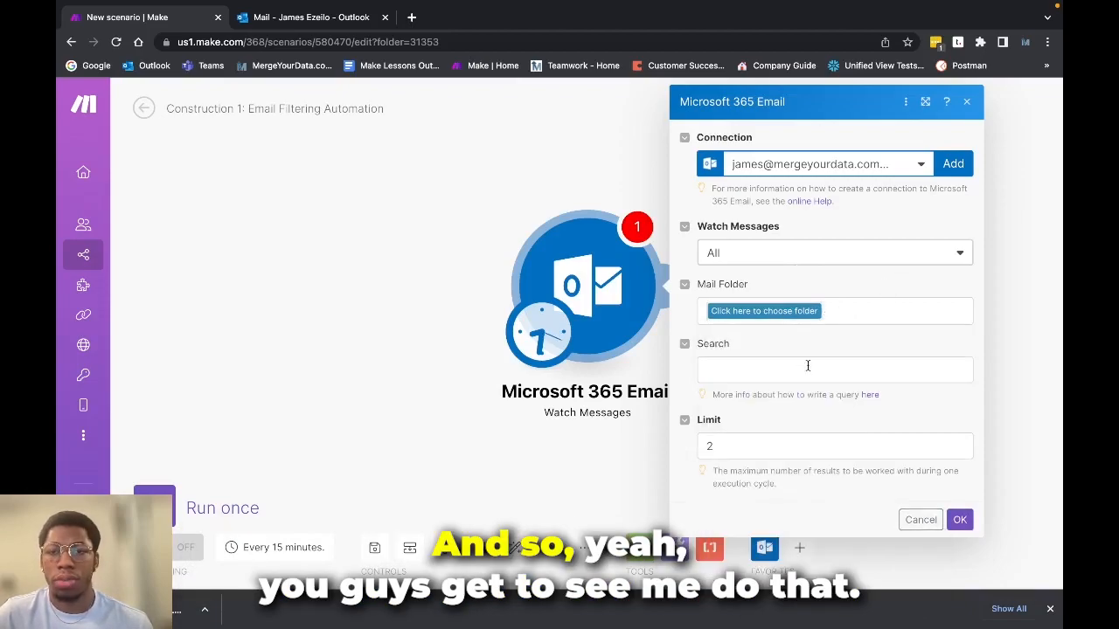
Set the trigger's search query to a from: filter with the sender's e-mail address
click(778, 379)
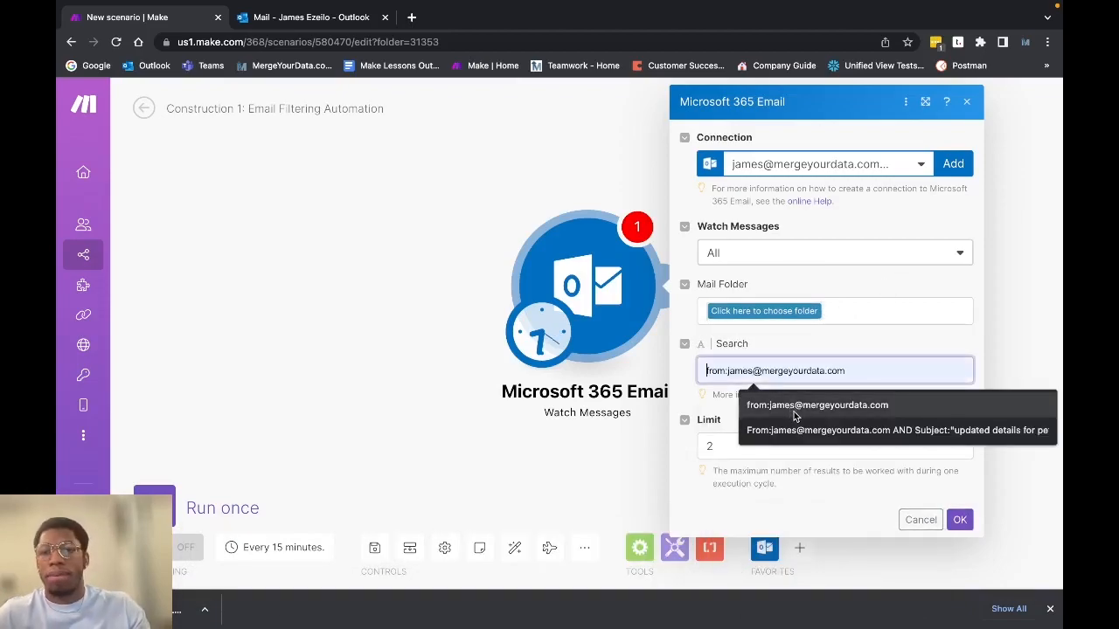
click(792, 407)
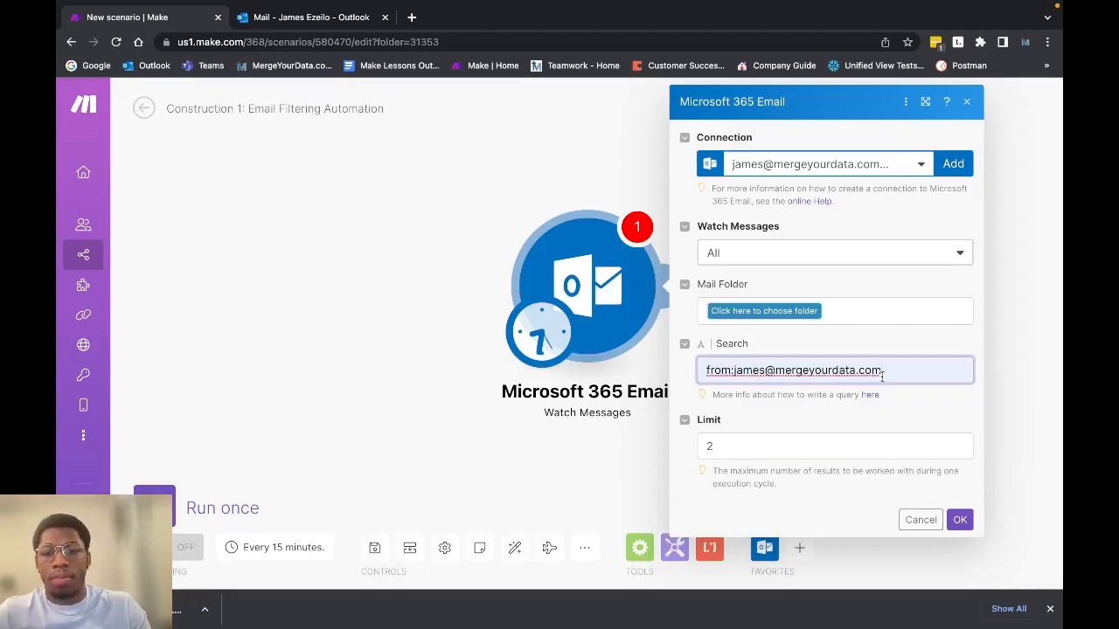
Try extending the search query with an AND operator and with an OR from: condition, removing each addition again
text(AND)
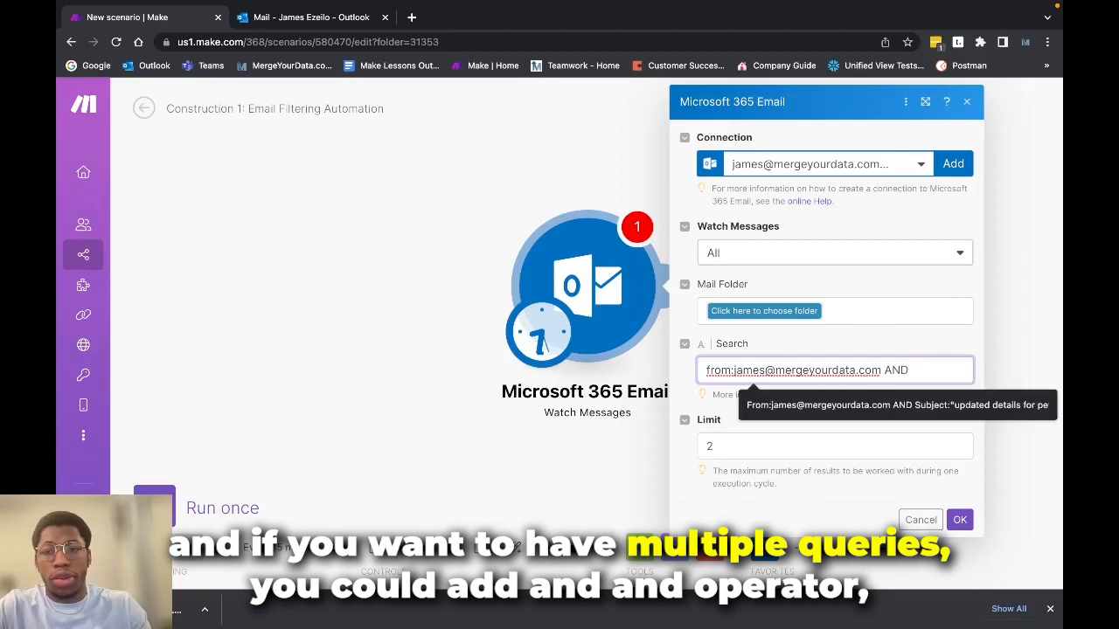
key(BackSpace)
key(BackSpace)
key(BackSpace)
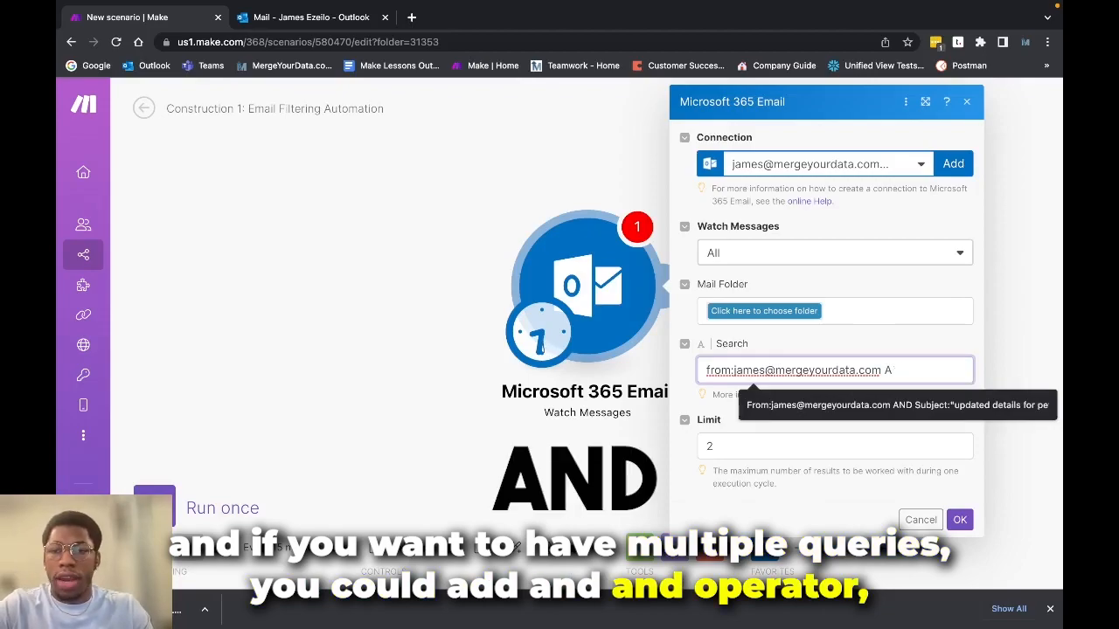
text(OR)
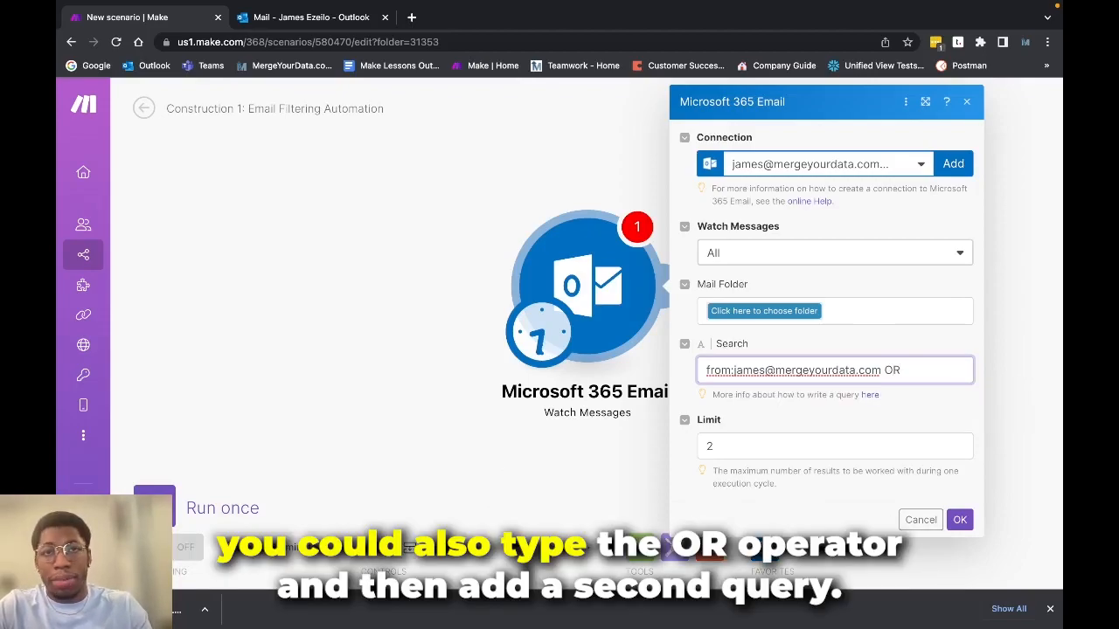
text(R)
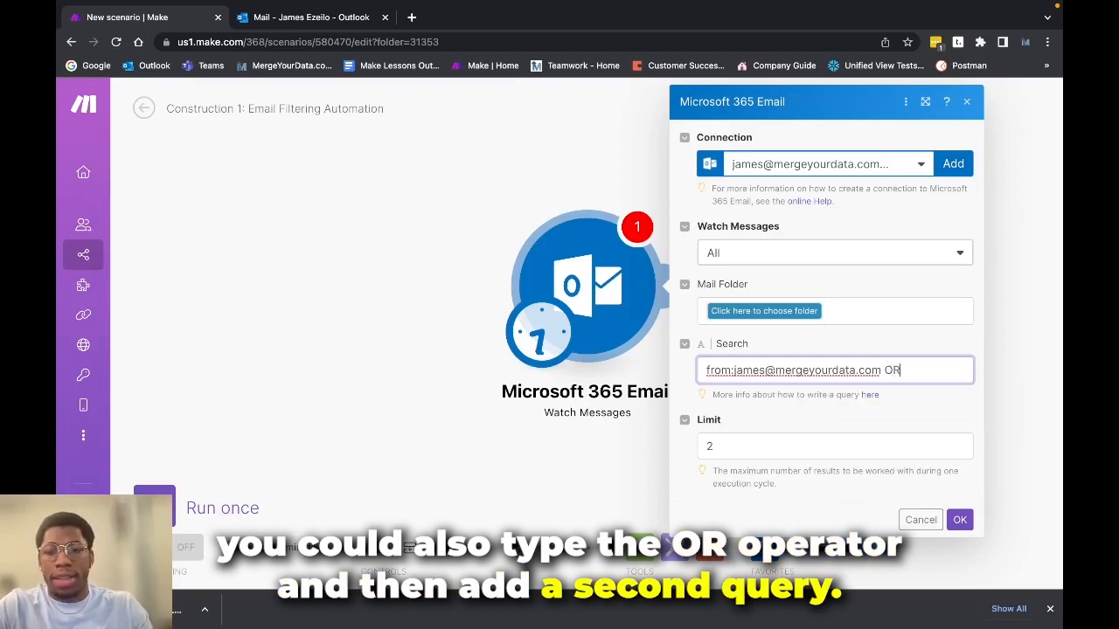
text(from:)
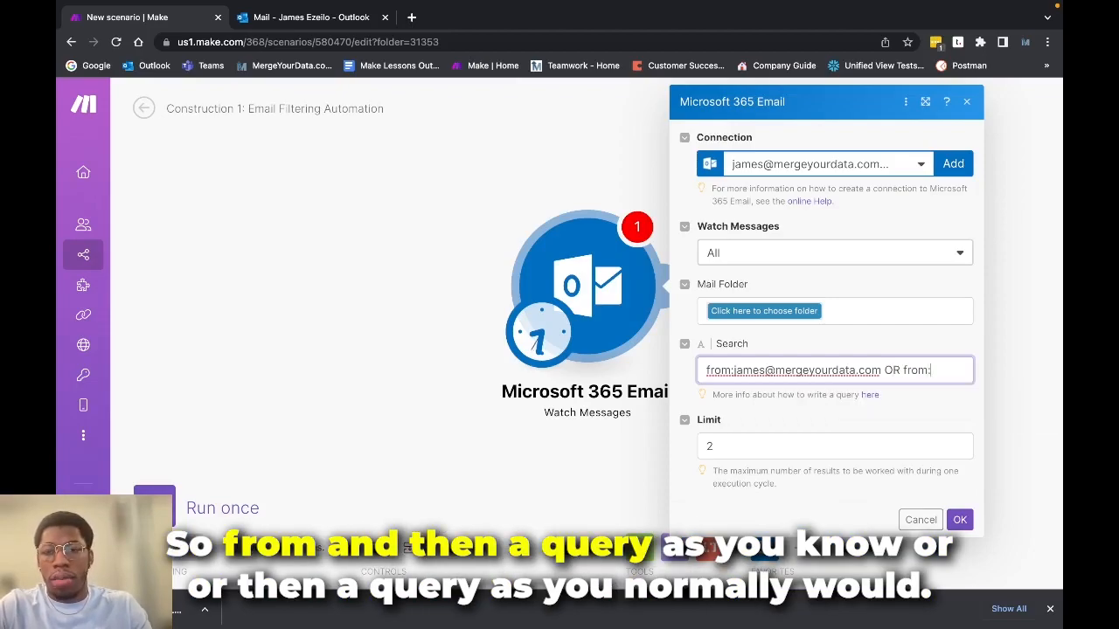
key(BackSpace)
key(BackSpace)
key(BackSpace)
key(BackSpace)
key(BackSpace)
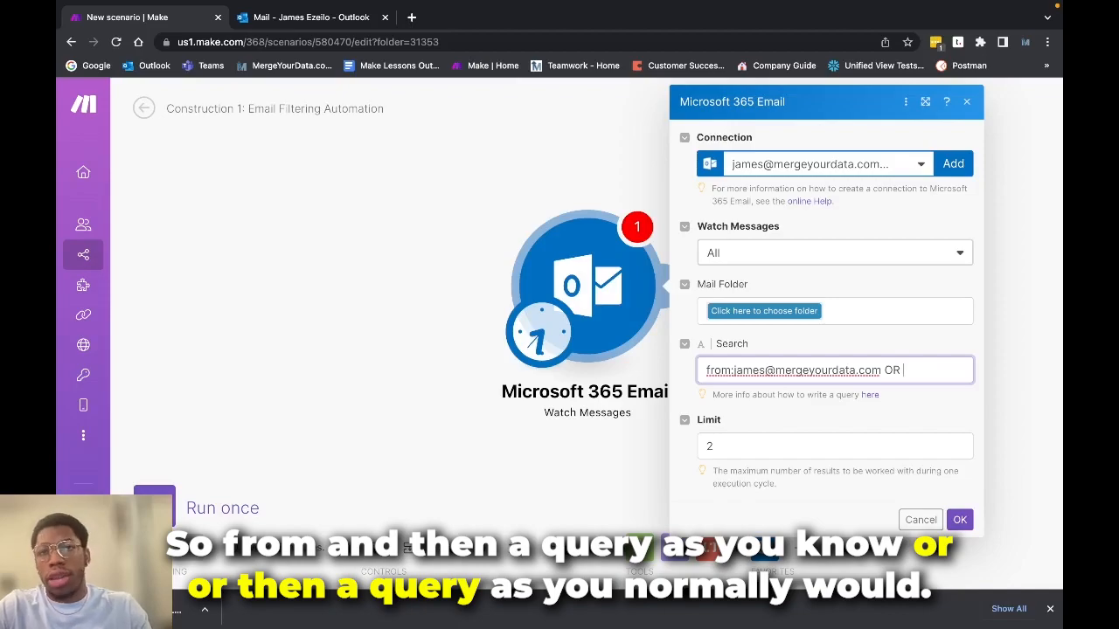
key(BackSpace)
key(BackSpace)
key(BackSpace)
key(BackSpace)
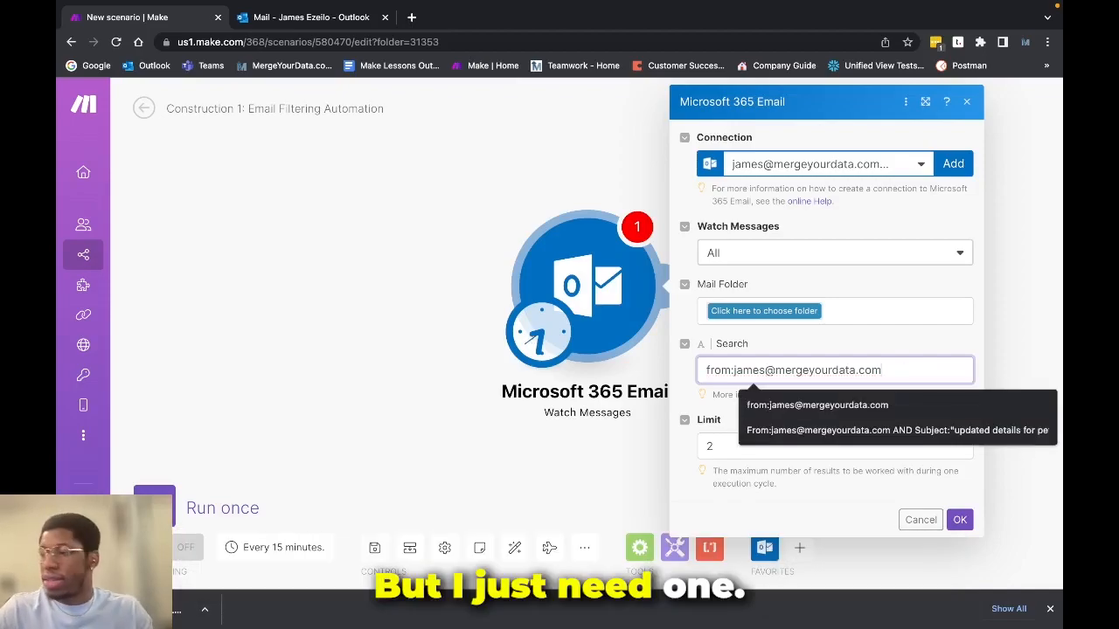
Set the Watch Messages result limit to 25 and confirm the module's settings
click(759, 446)
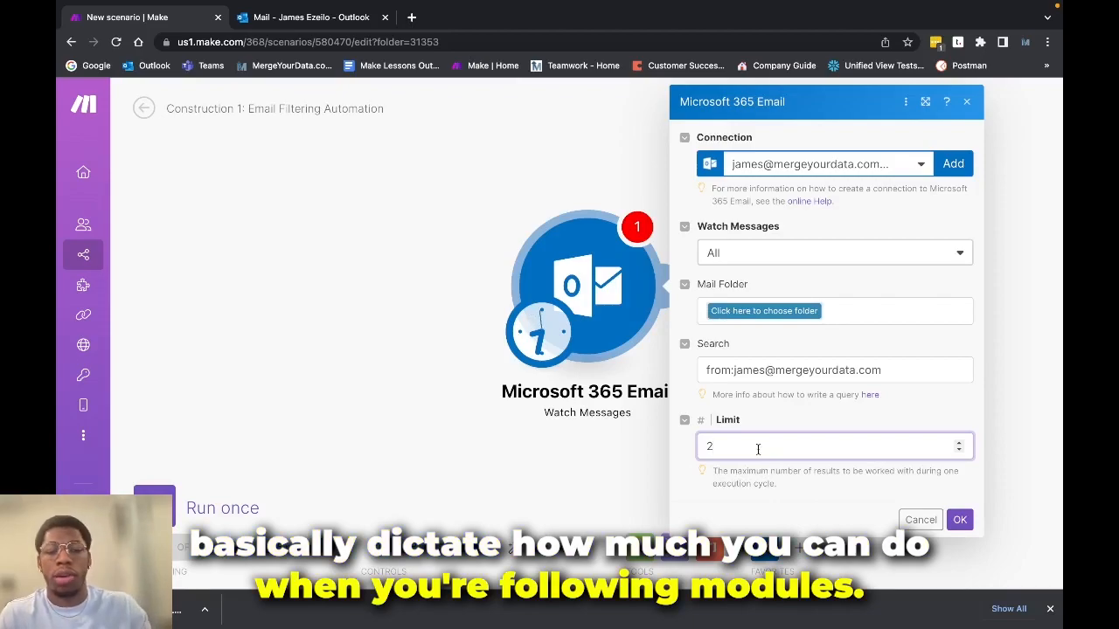
text(5)
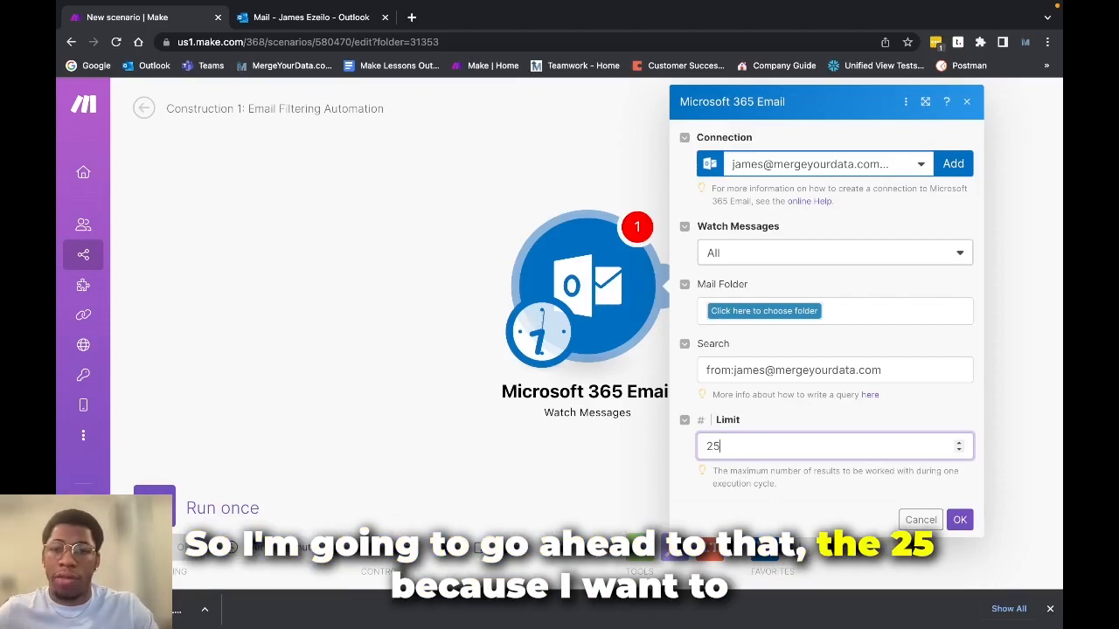
click(960, 519)
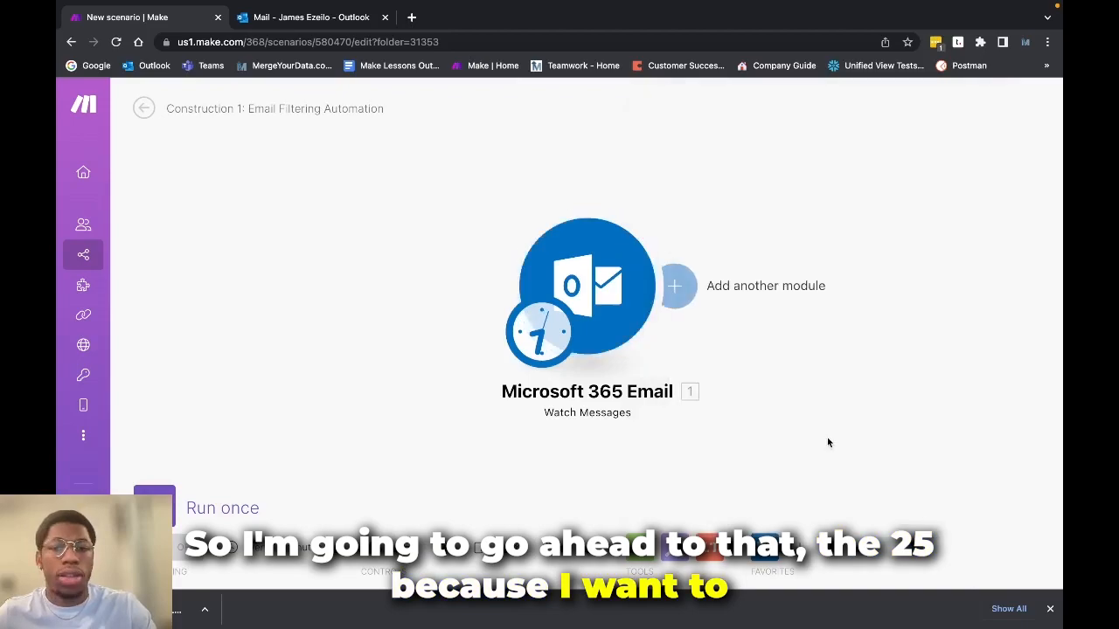
Add a Microsoft 365 Email Move a Message module after the Watch Messages trigger
click(675, 290)
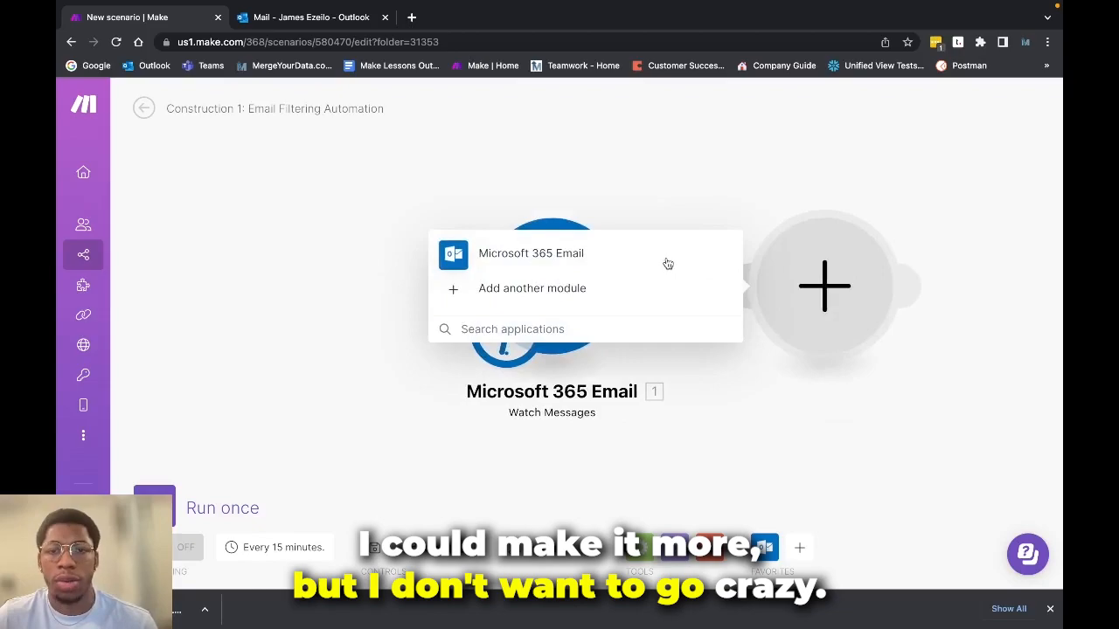
click(666, 258)
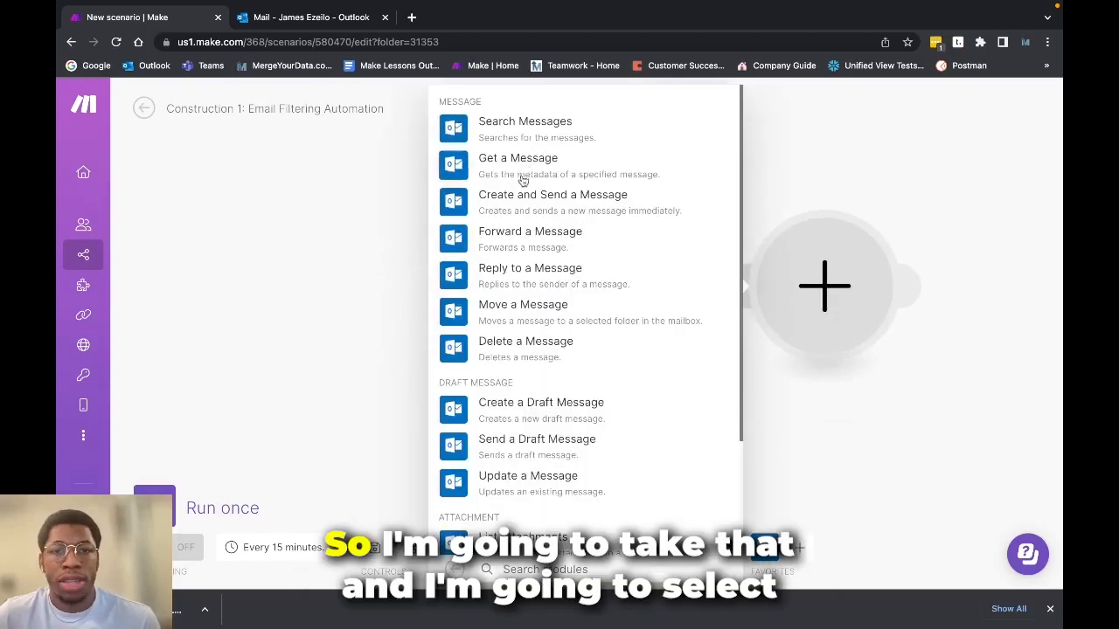
click(517, 305)
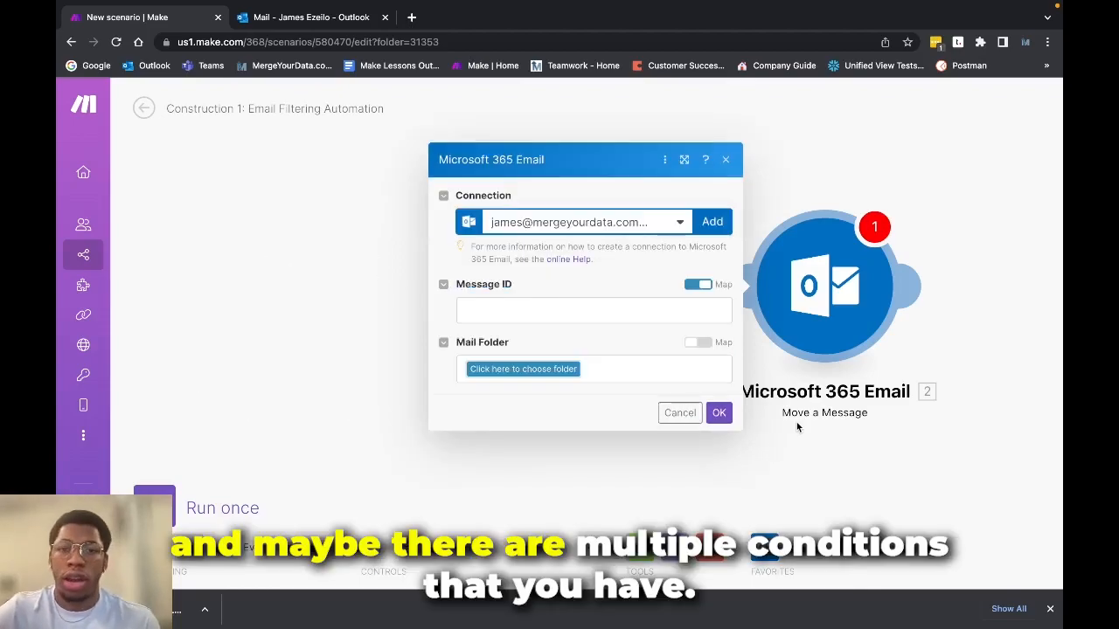
Reopen the Watch Messages settings, try adding an AND subject: condition to the search query, remove it and confirm the settings
click(713, 324)
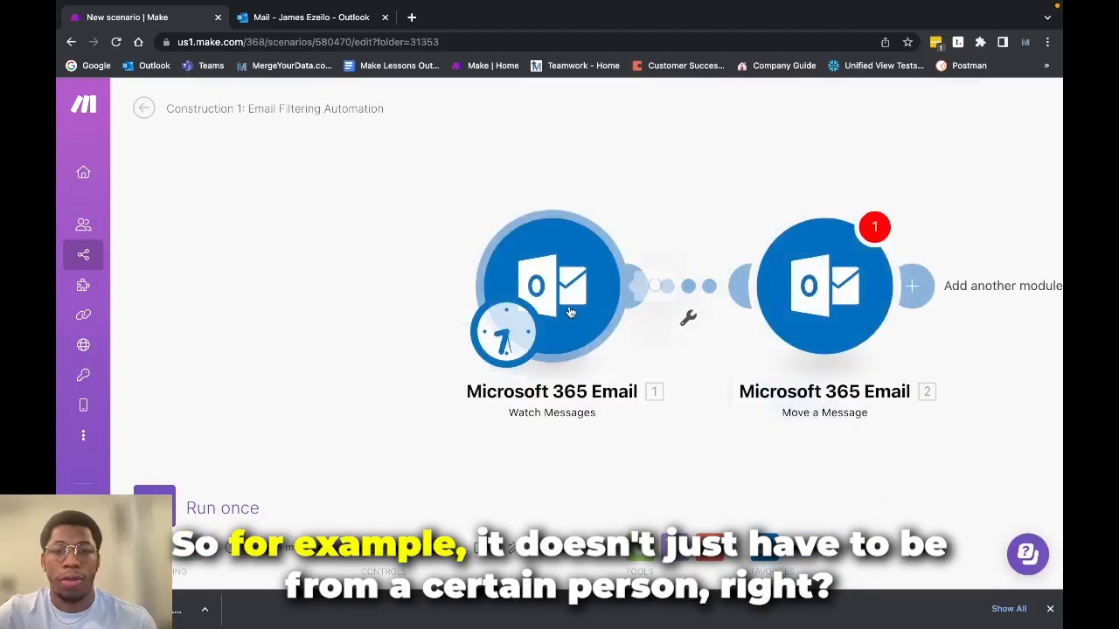
click(621, 333)
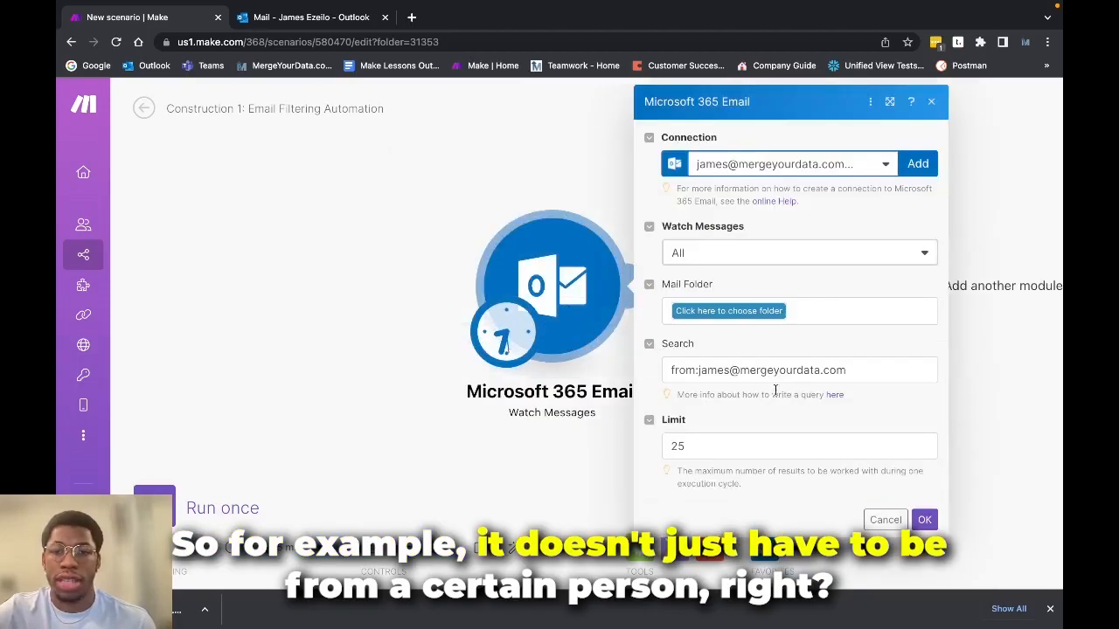
click(678, 370)
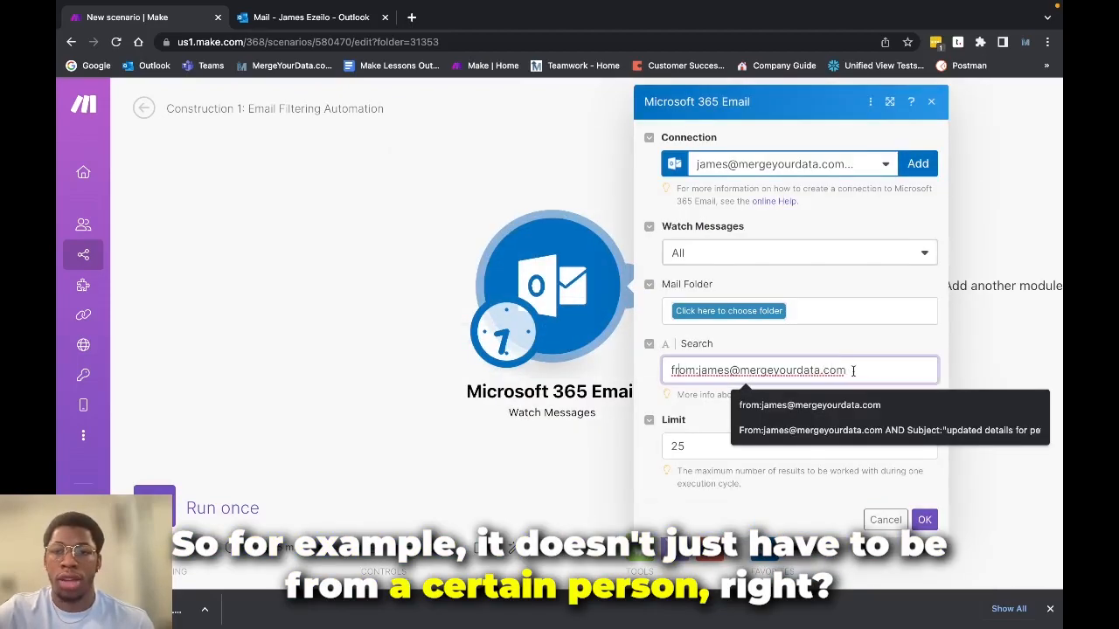
text(AND )
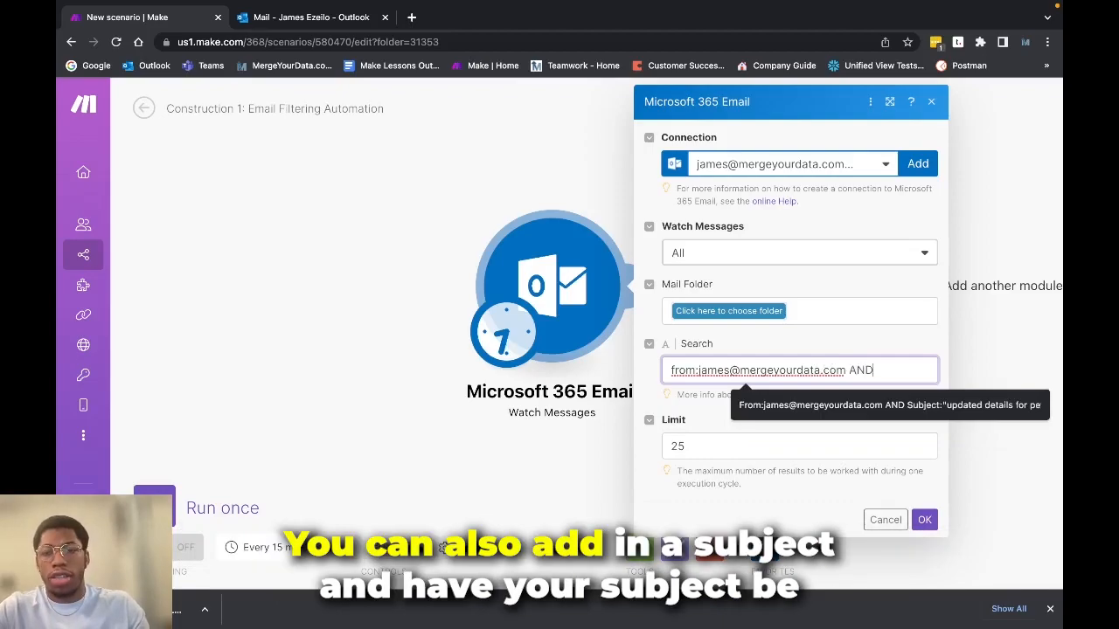
text(sib)
key(BackSpace)
key(BackSpace)
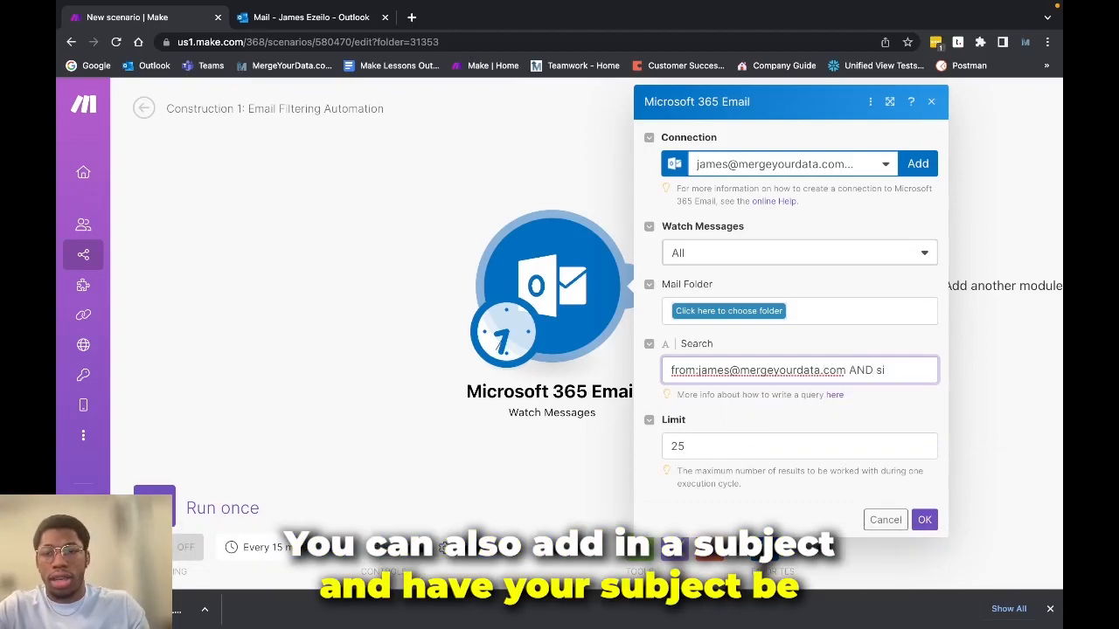
text(ubject:)
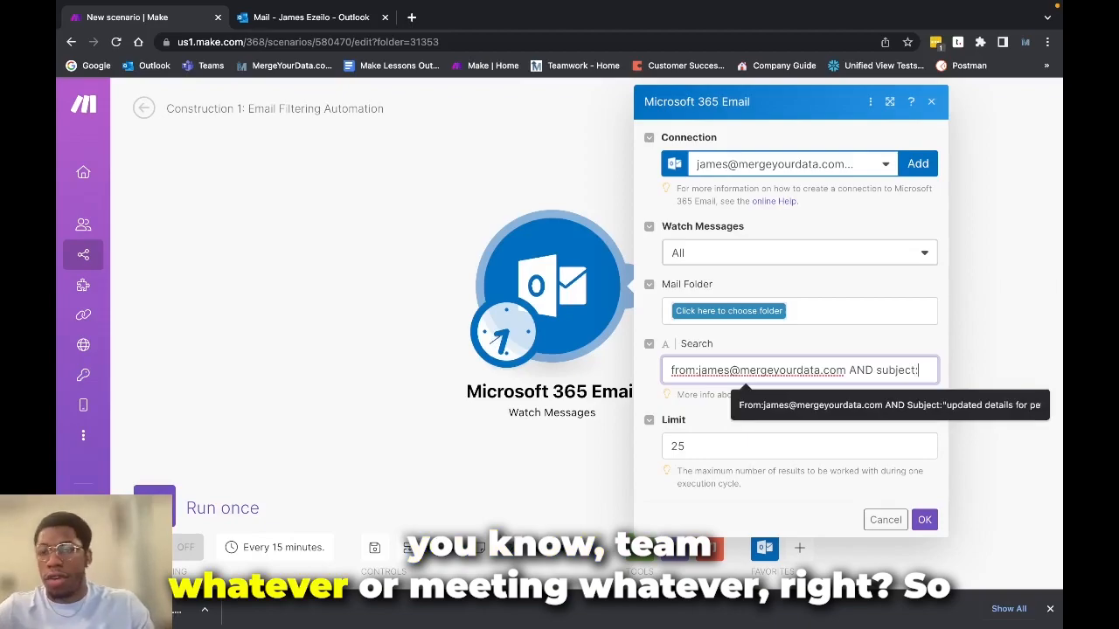
key(BackSpace)
key(BackSpace)
key(BackSpace)
key(BackSpace)
key(BackSpace)
key(BackSpace)
key(BackSpace)
key(BackSpace)
key(BackSpace)
key(BackSpace)
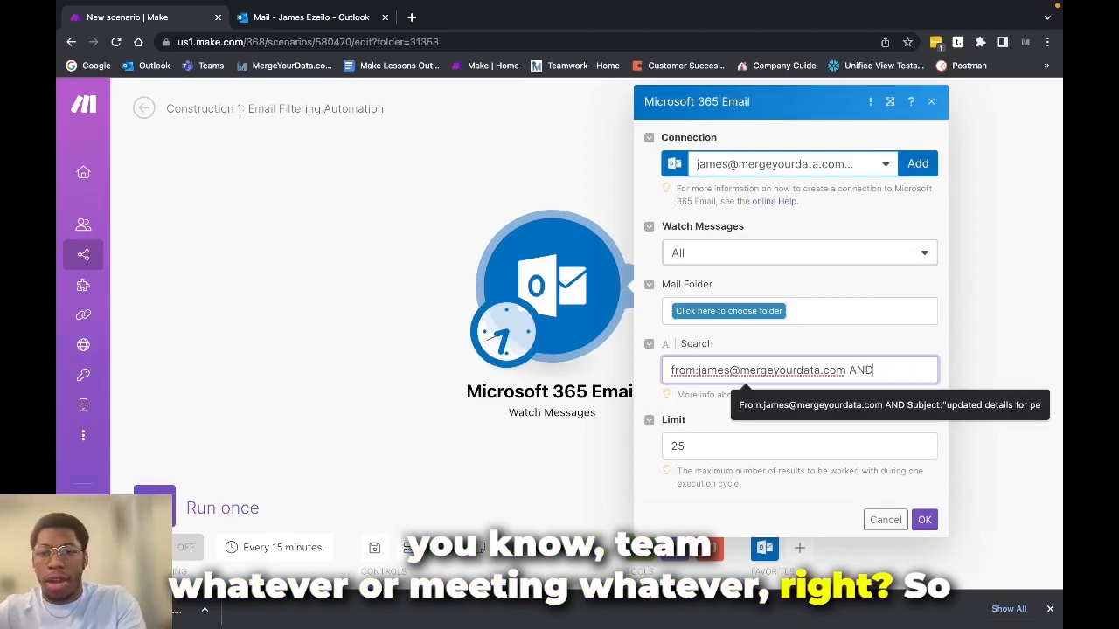
click(924, 520)
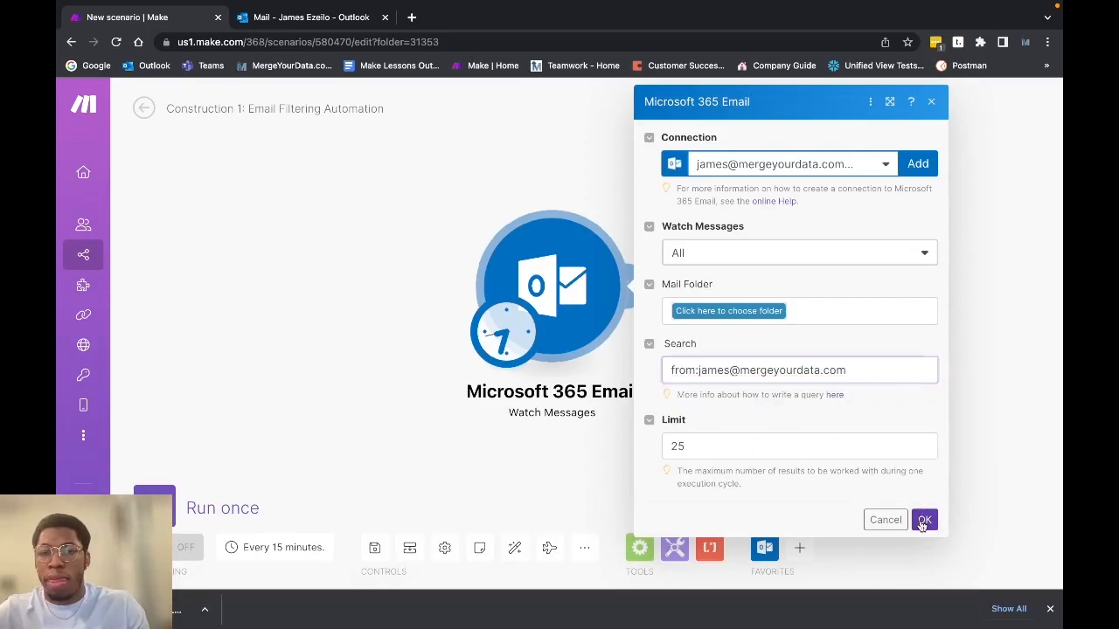
In the Move a Message module, map the Message ID from the Watch Messages trigger
click(753, 325)
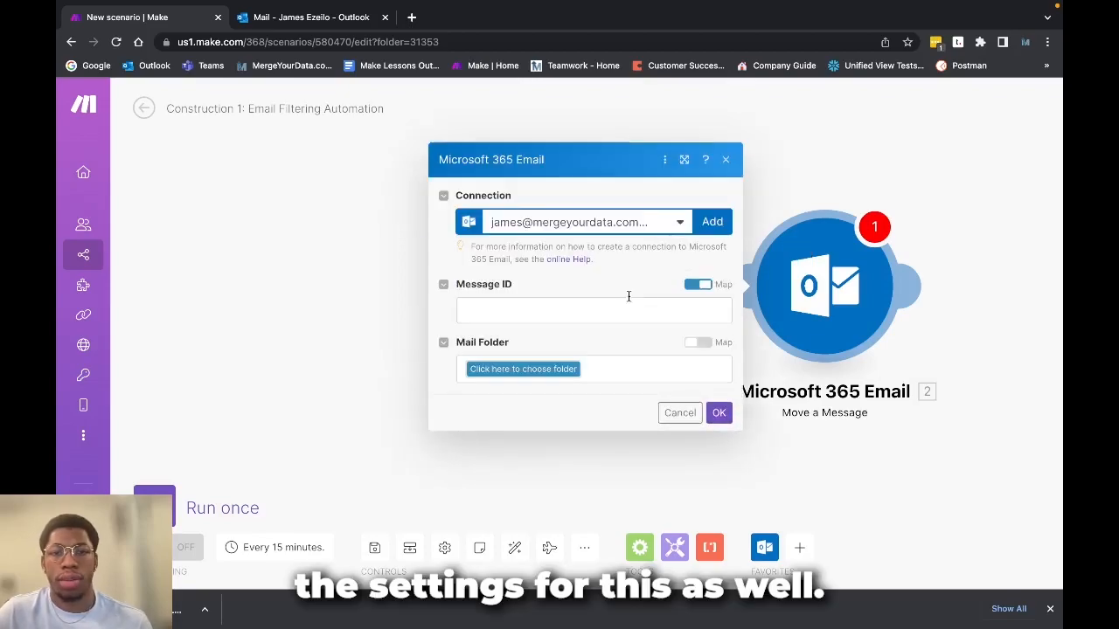
click(569, 309)
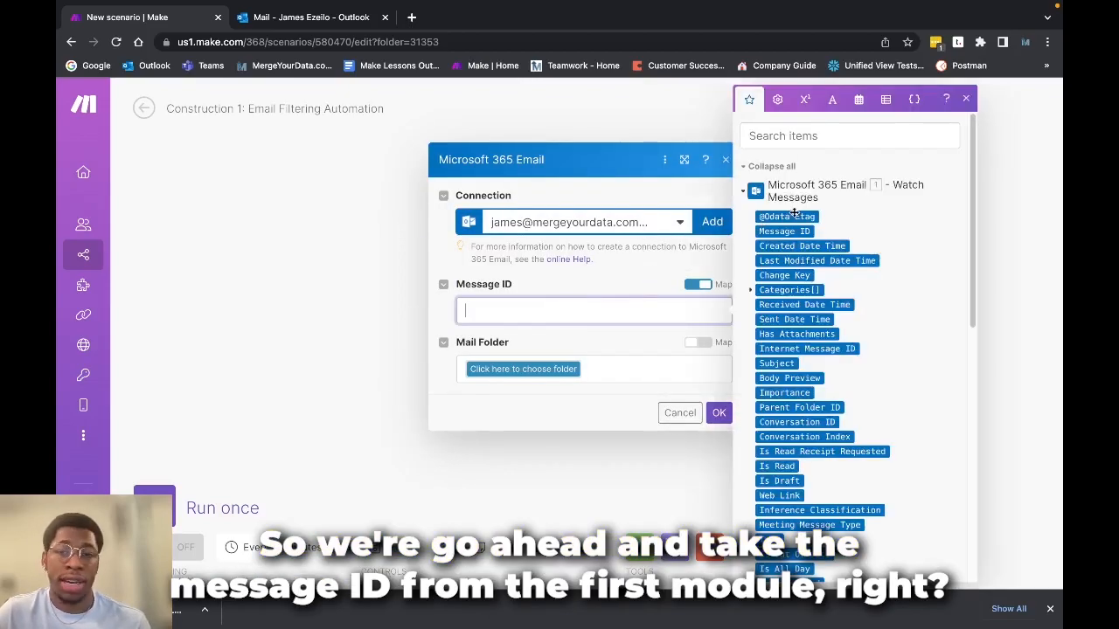
click(773, 232)
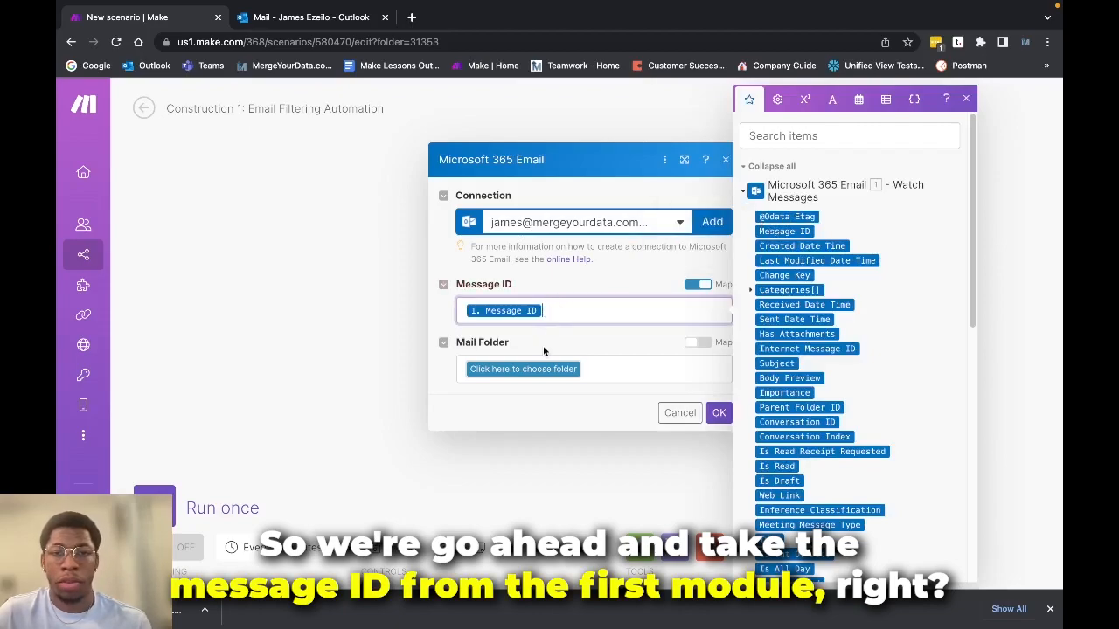
Choose the mail folder for the sender's messages as the move destination and confirm the Move a Message settings
click(494, 375)
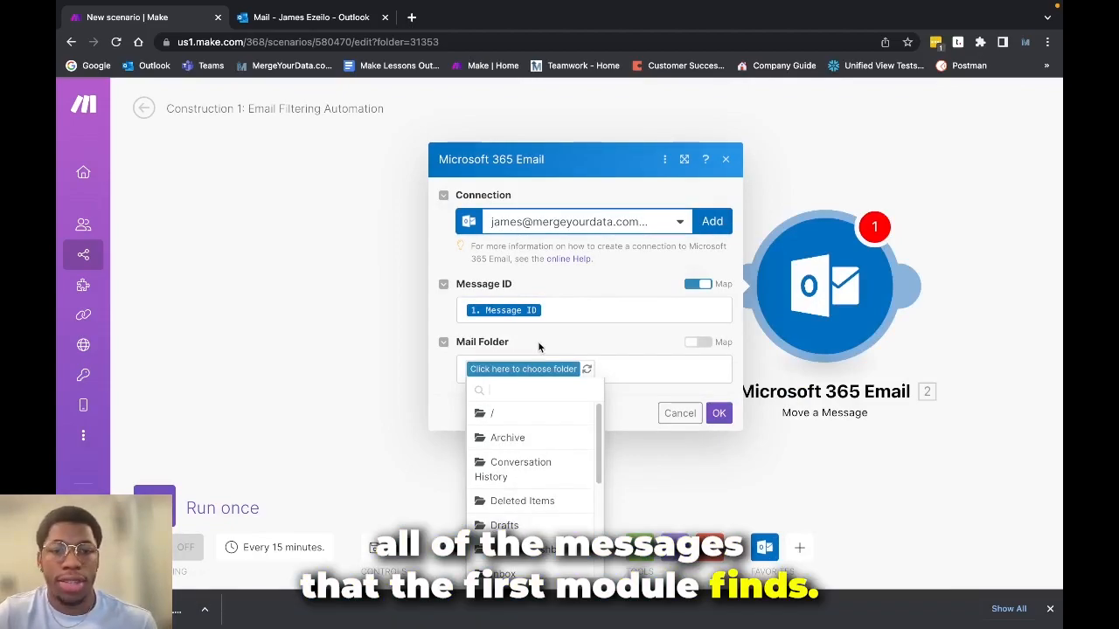
scroll(515, 489, down, 5)
click(533, 471)
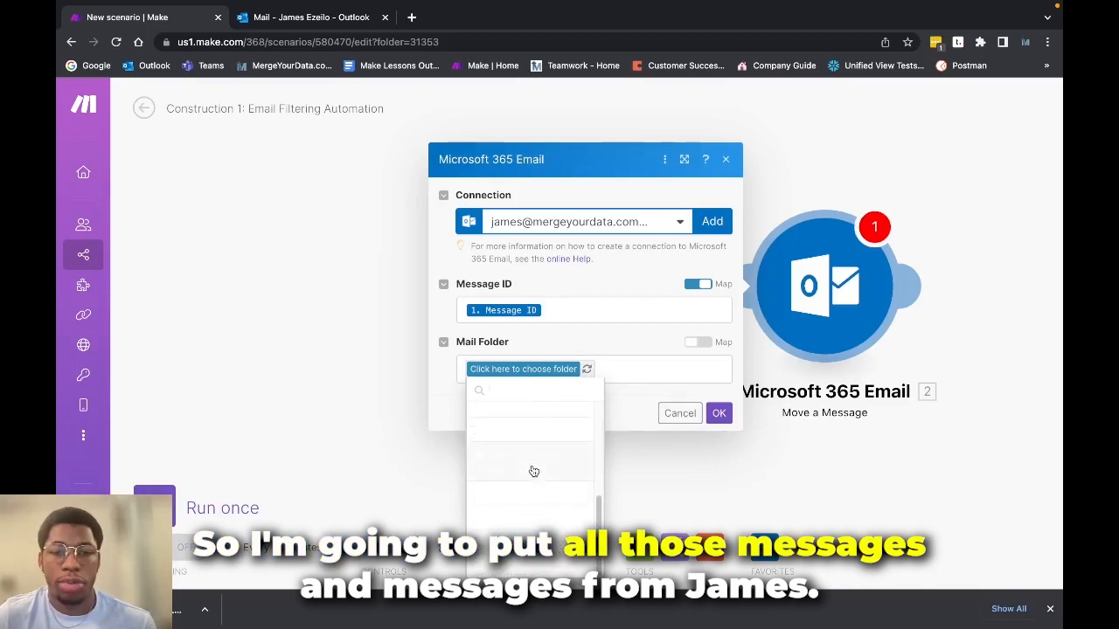
click(718, 412)
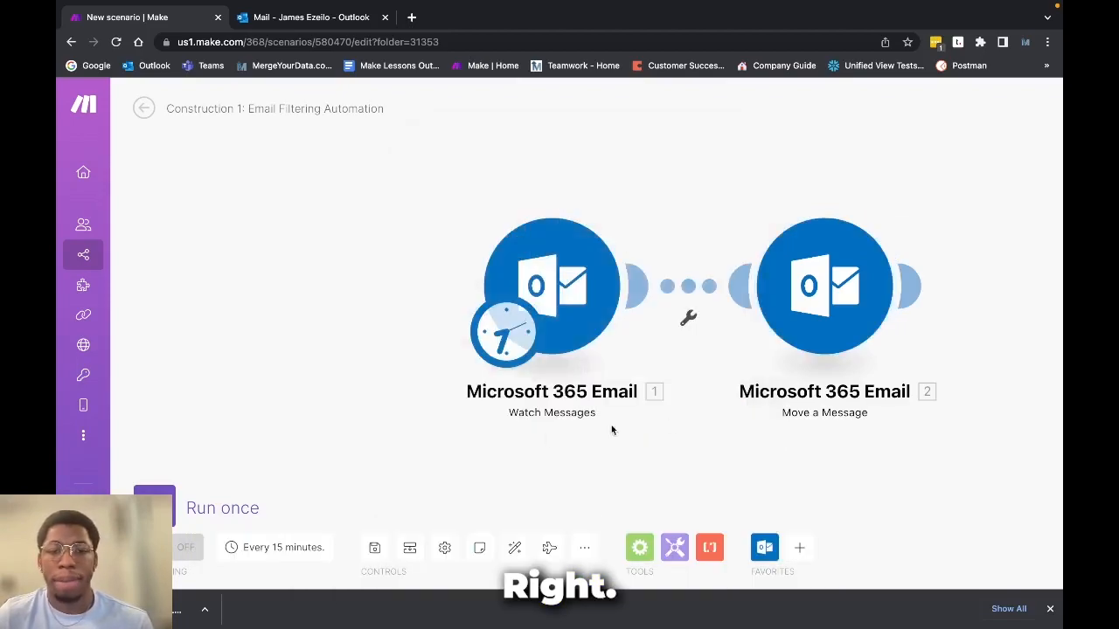
Auto-align the modules and start a filter between the two modules, labelled "Has attachments"
click(513, 547)
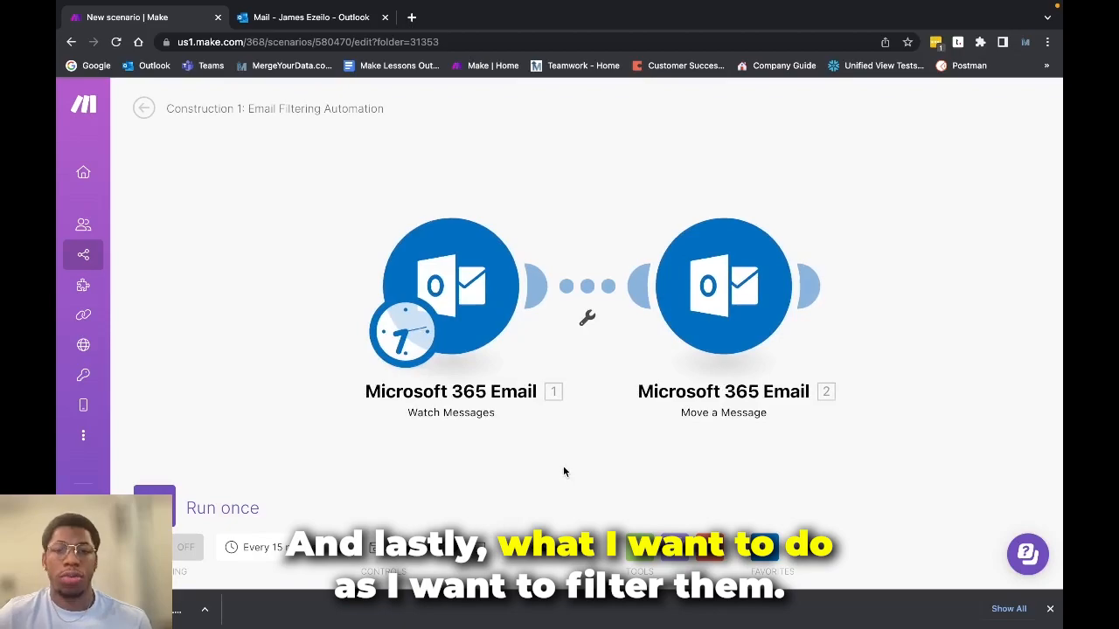
click(584, 319)
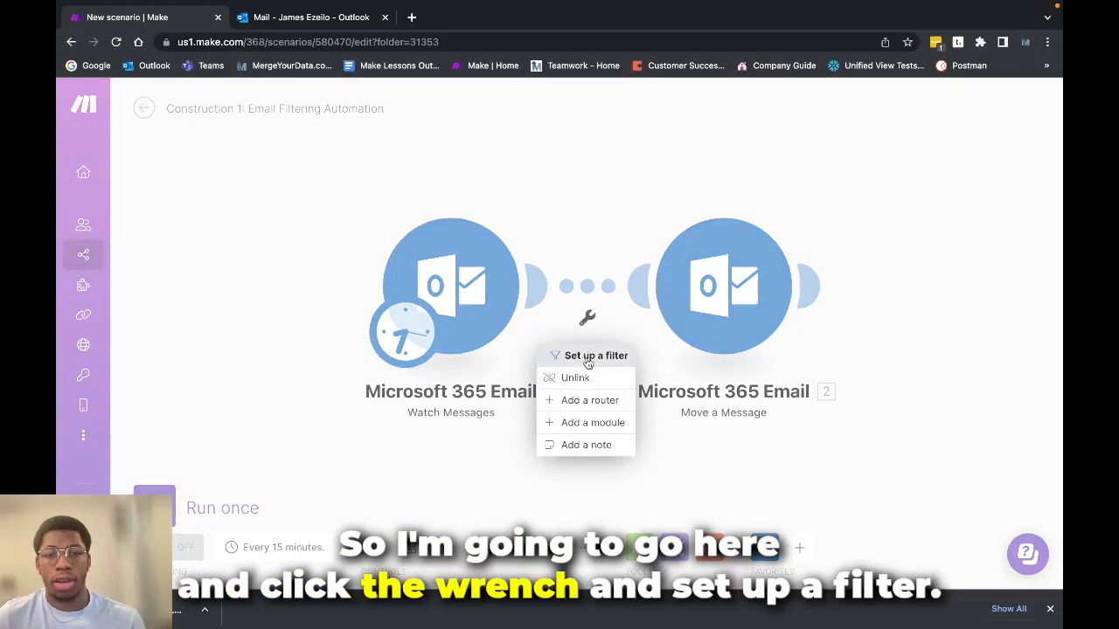
click(588, 360)
click(709, 221)
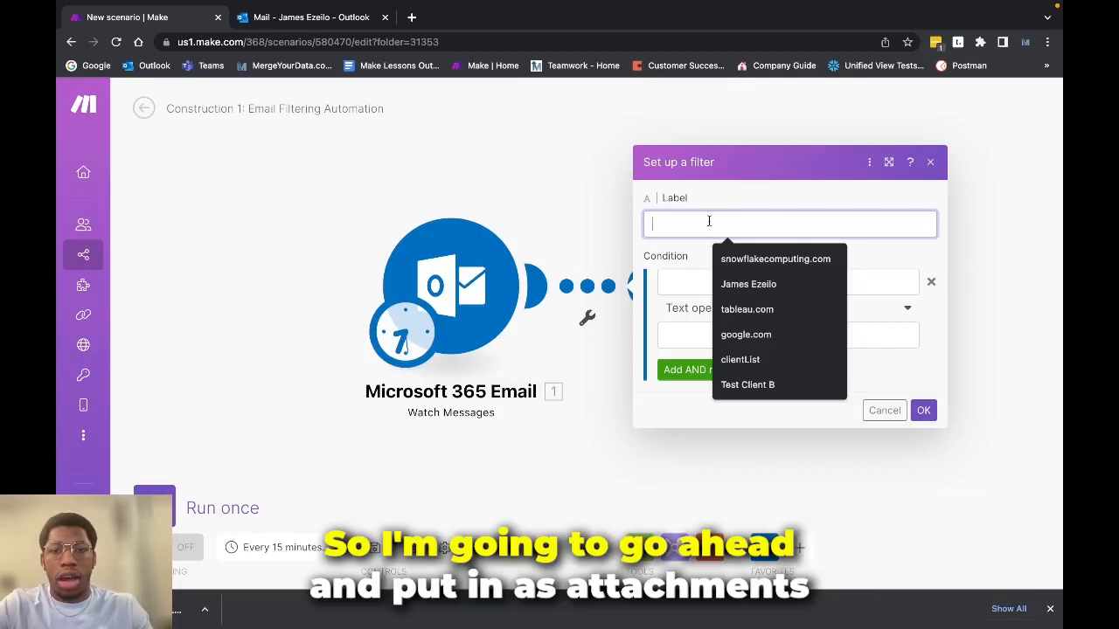
text(Has)
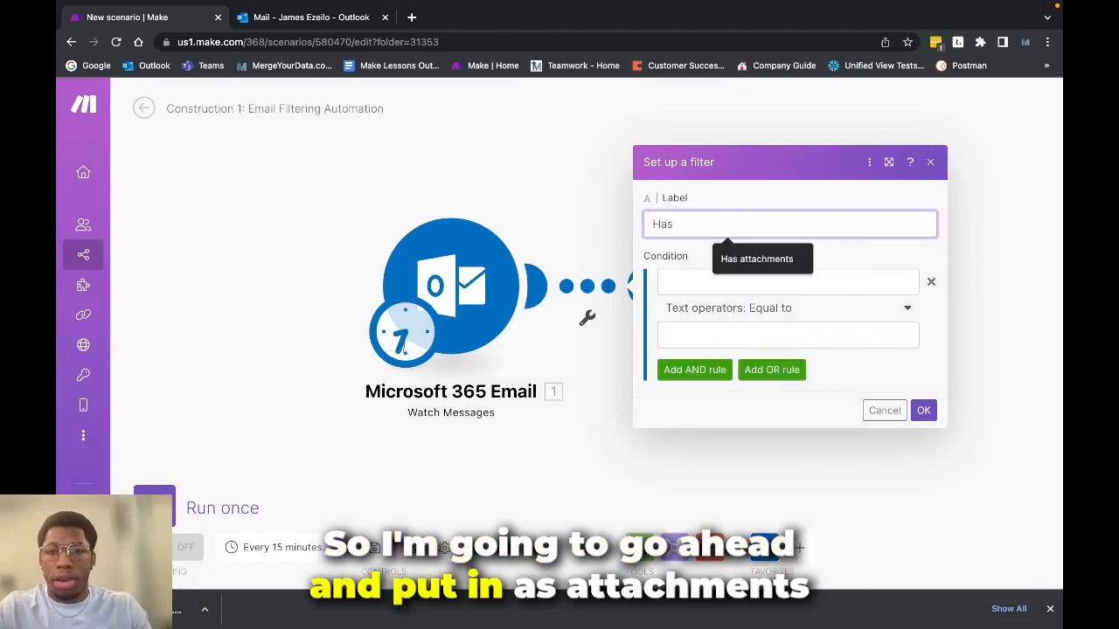
key(Down)
key(Return)
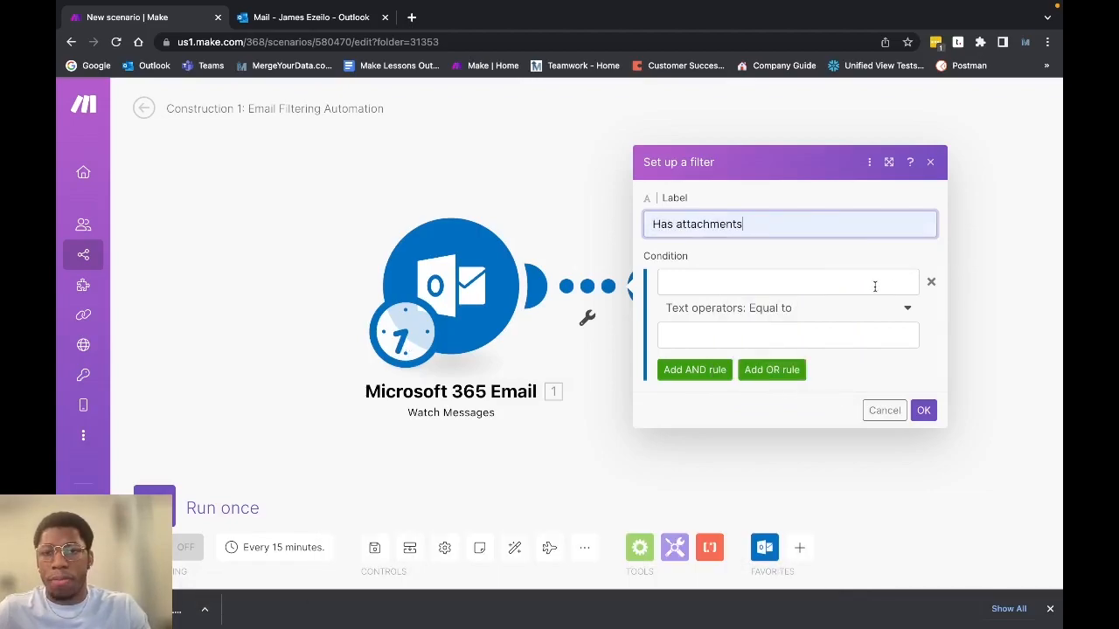
Map Has Attachments from the Watch Messages module as the filter condition's first value
click(870, 282)
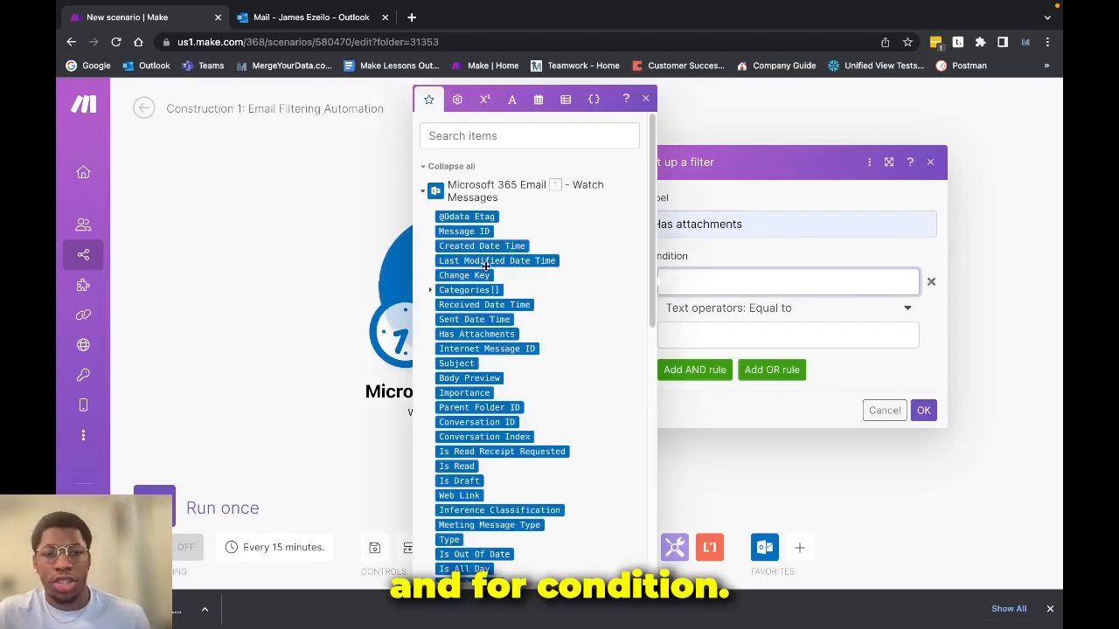
scroll(486, 278, down, 3)
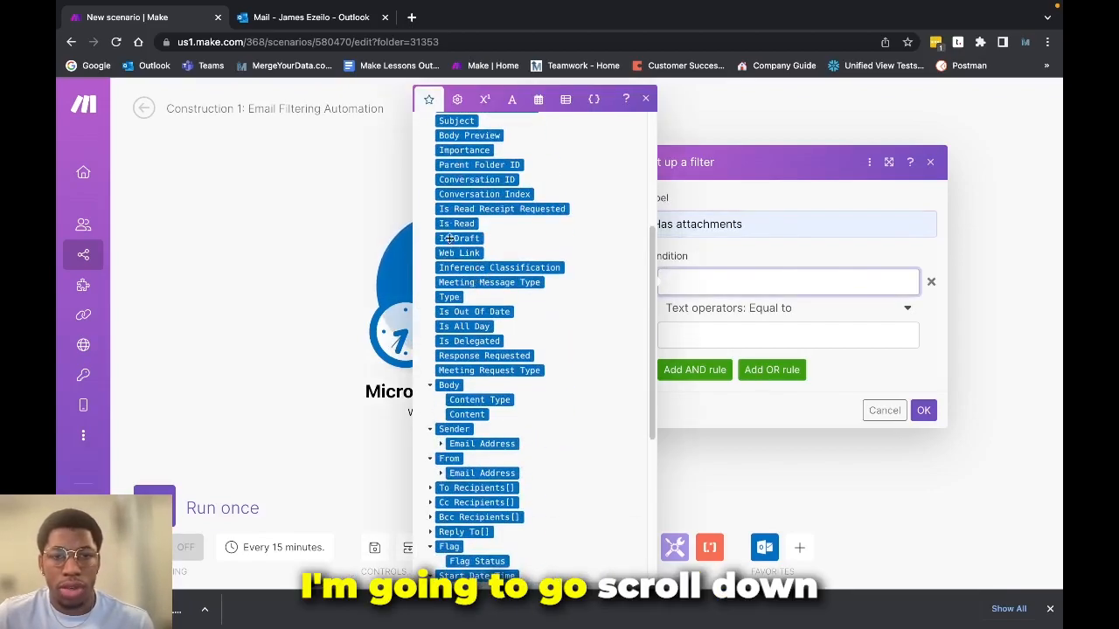
scroll(458, 294, up, 1)
scroll(458, 293, up, 5)
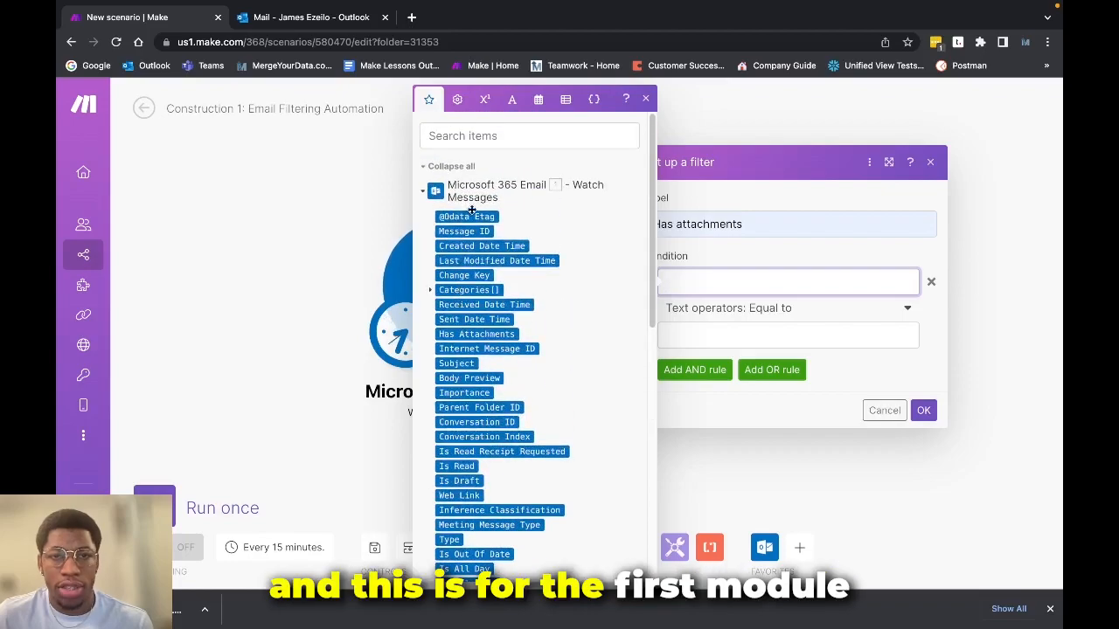
scroll(494, 223, down, 2)
scroll(494, 224, down, 5)
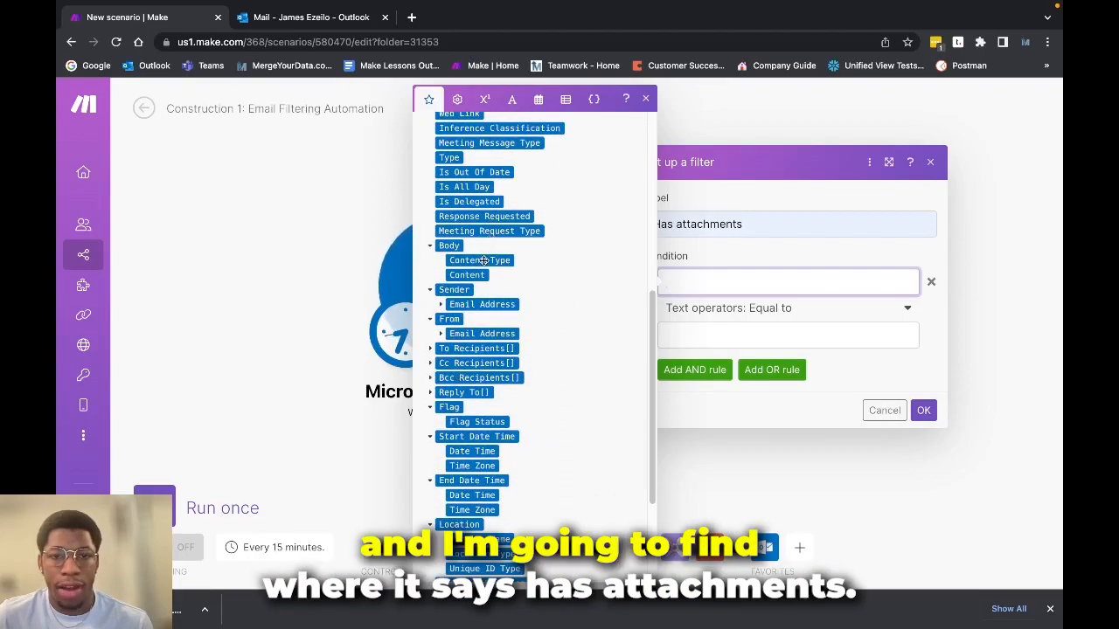
scroll(483, 260, up, 1)
scroll(472, 341, up, 5)
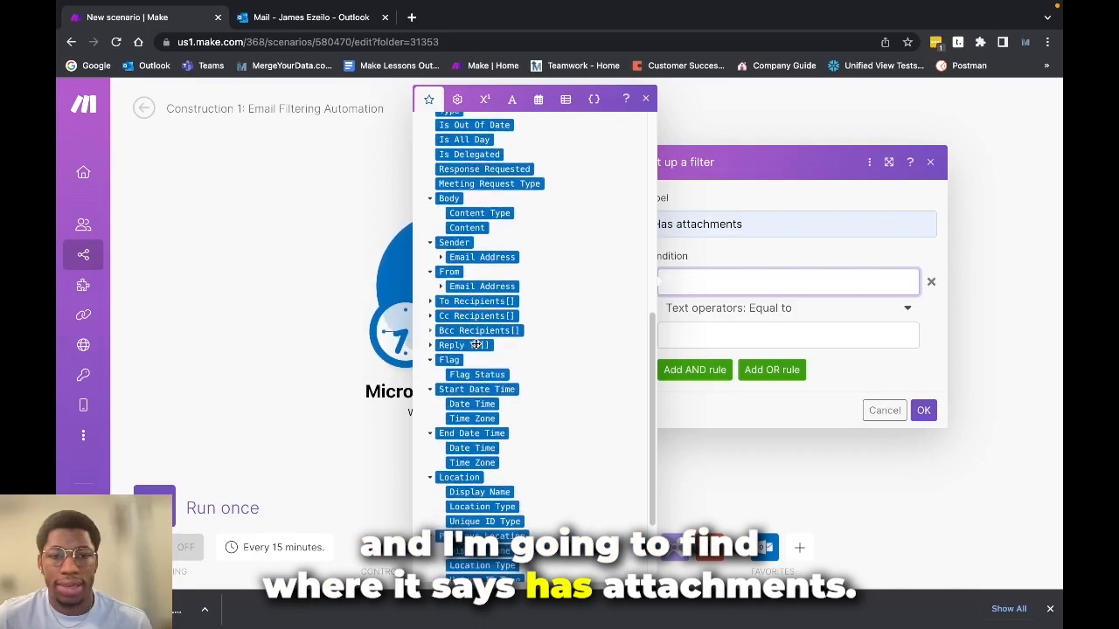
scroll(476, 194, up, 1)
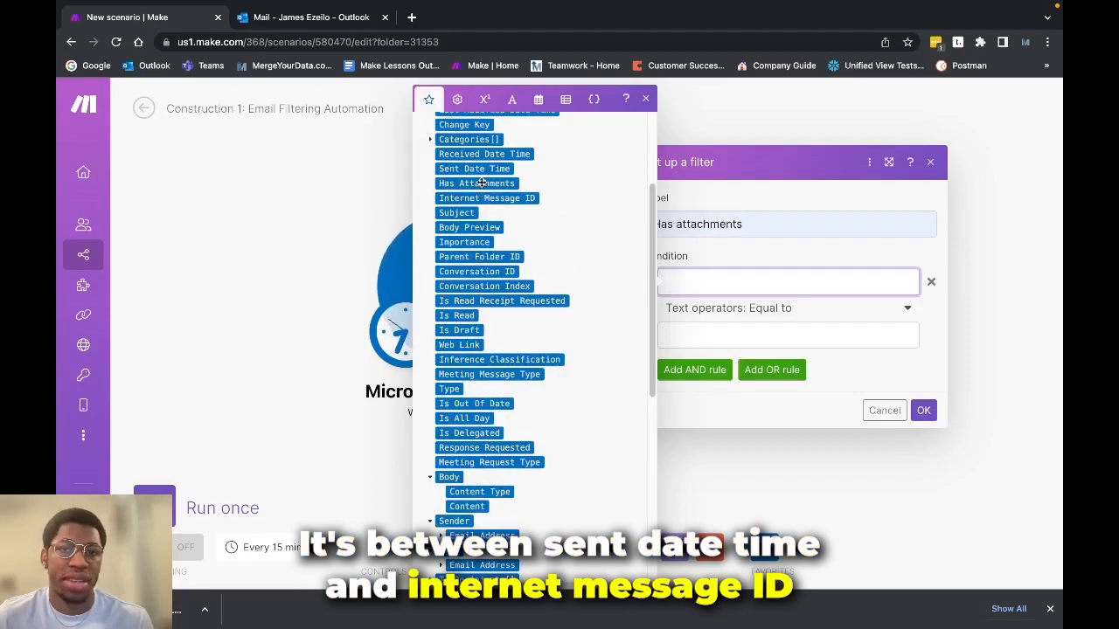
click(481, 183)
click(761, 247)
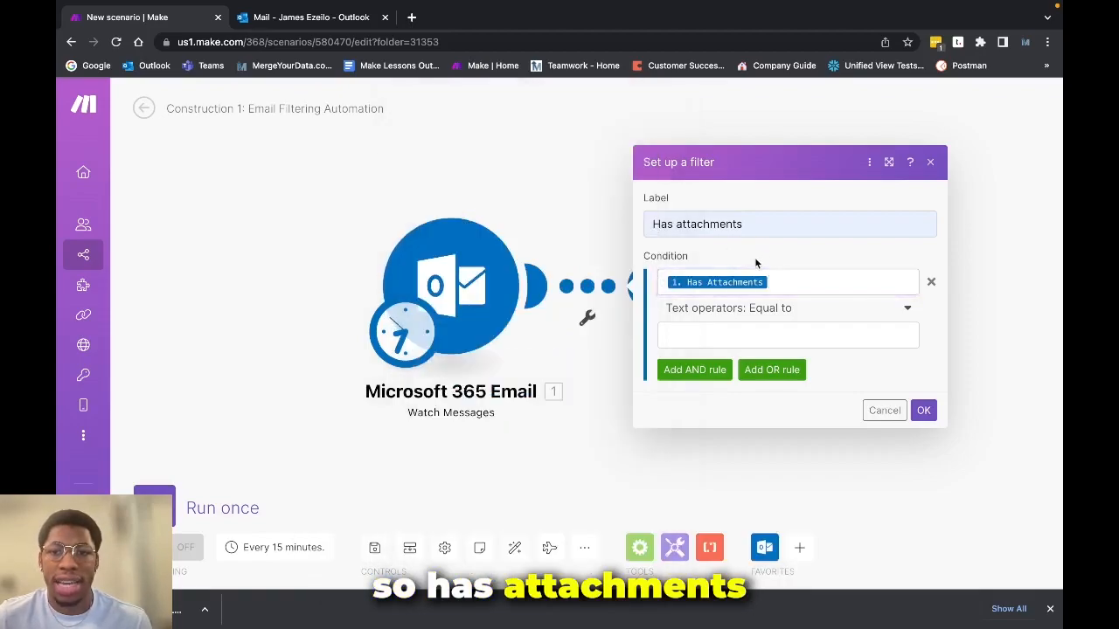
Set the condition to the Boolean operator Equal to with the value true, and confirm the filter
click(718, 310)
scroll(712, 389, down, 5)
scroll(712, 390, down, 5)
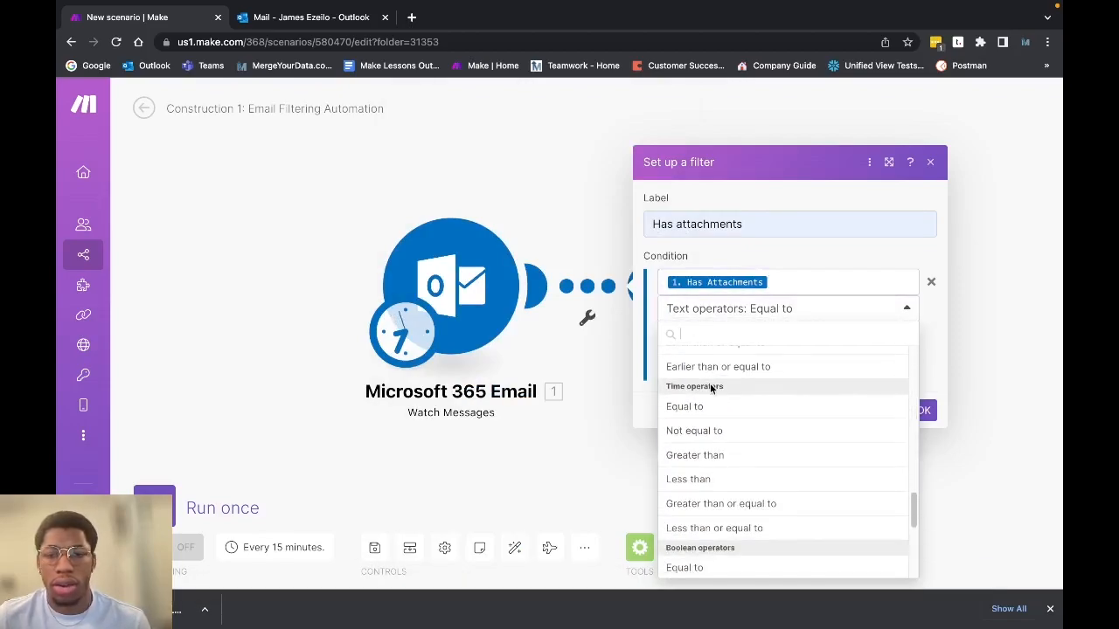
scroll(710, 382, down, 3)
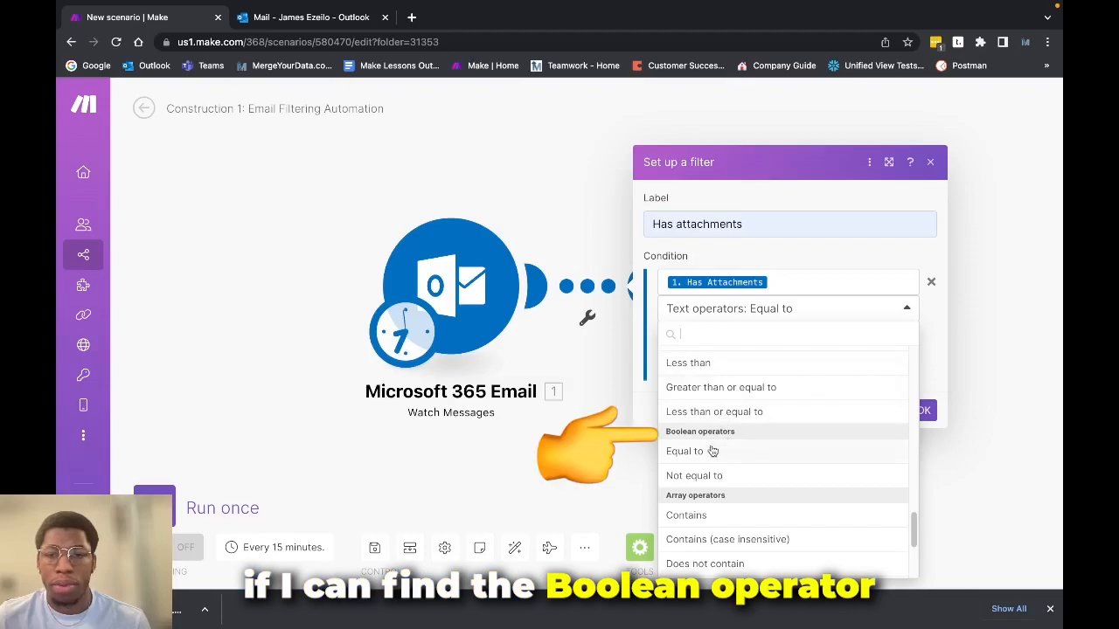
click(718, 449)
click(738, 336)
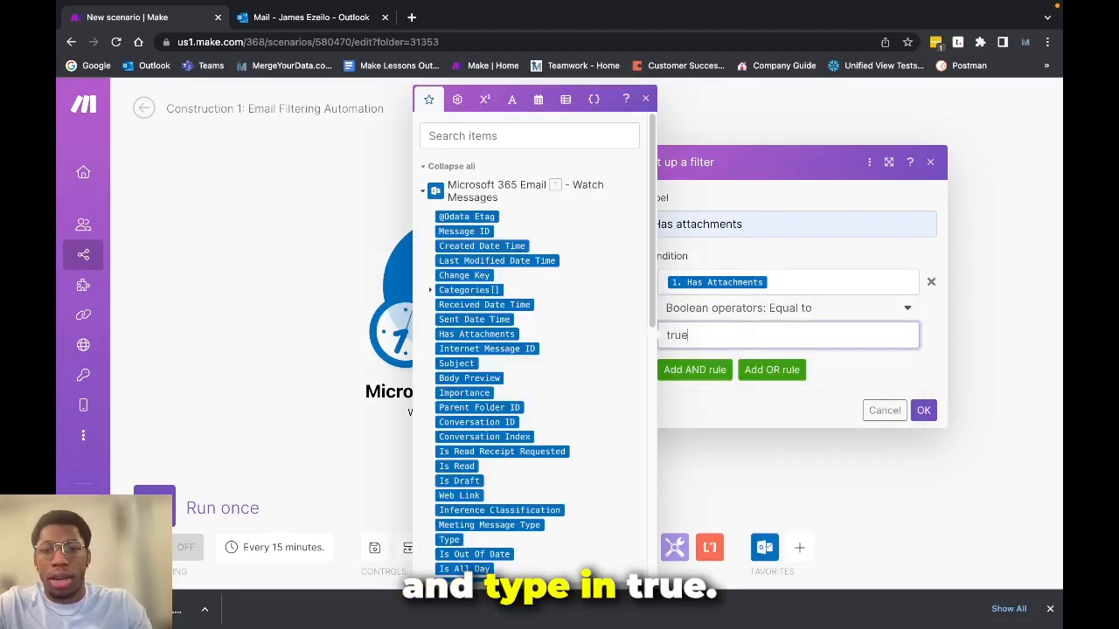
click(793, 384)
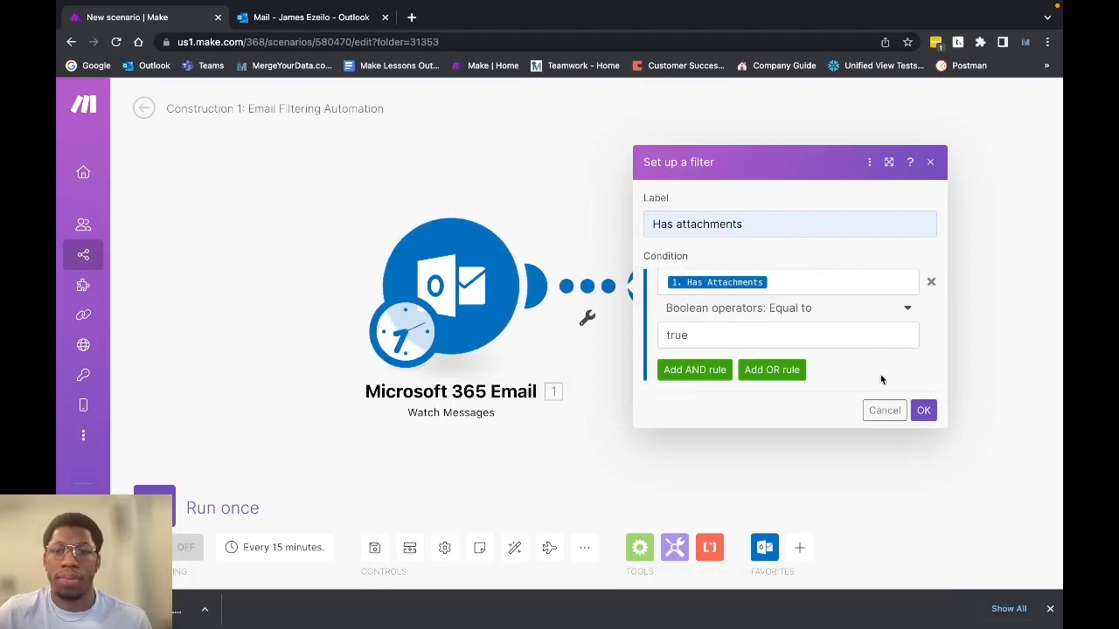
click(924, 411)
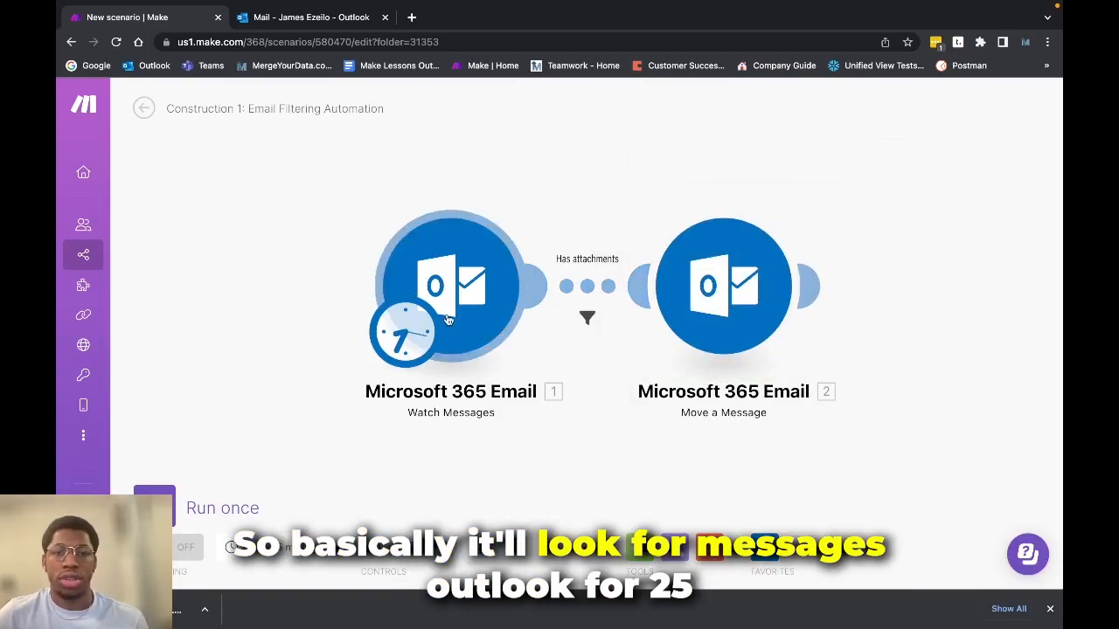
Review the Watch Messages settings, confirm them without changes and run the scenario once
click(445, 262)
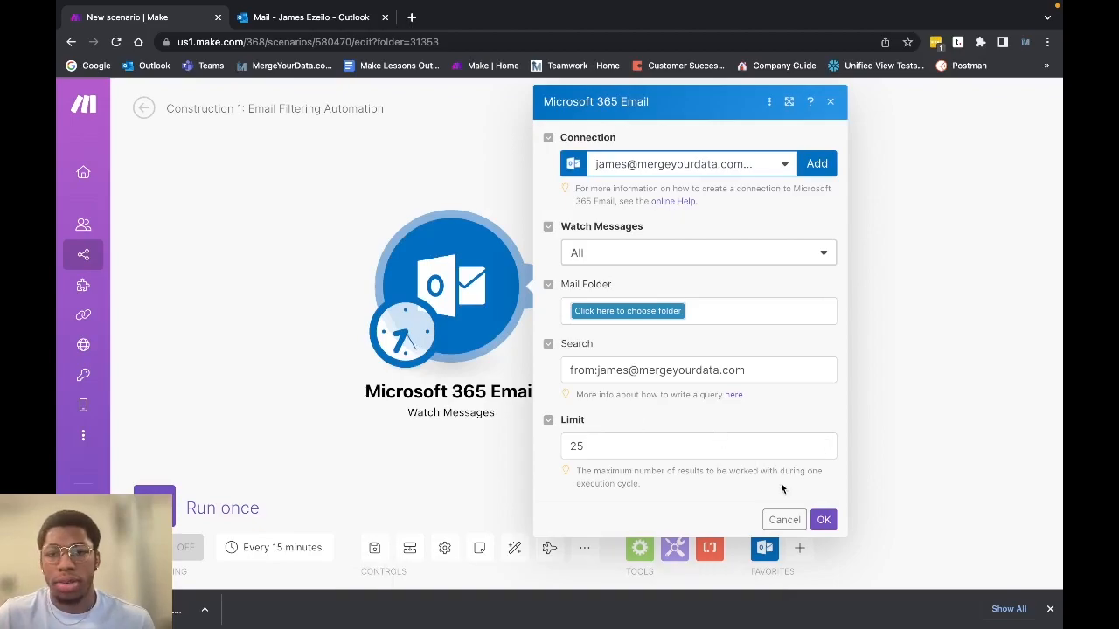
click(822, 519)
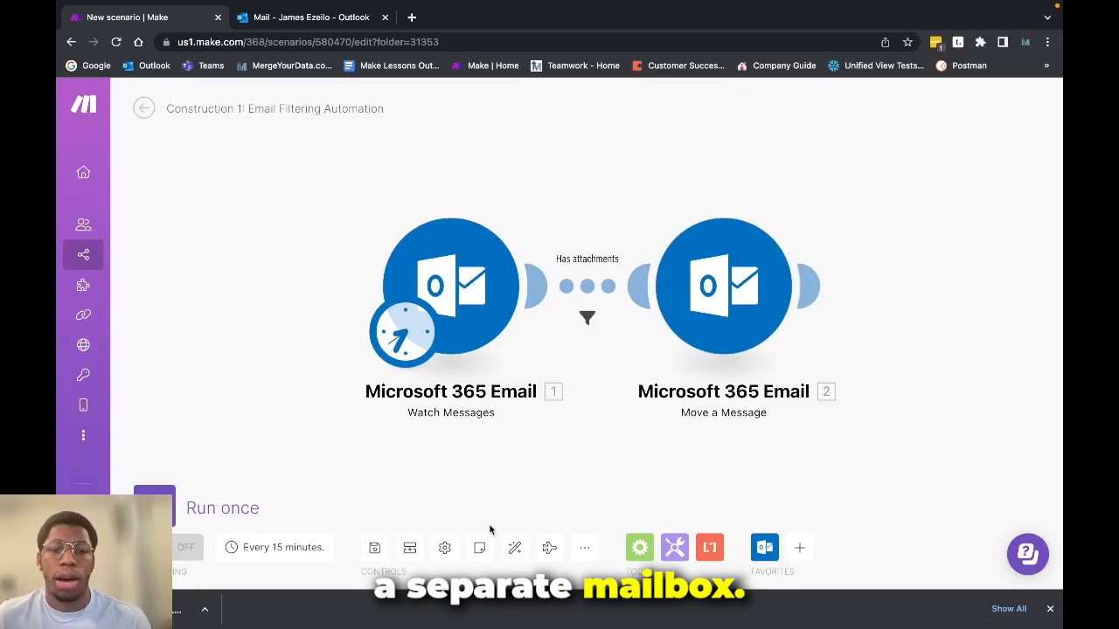
click(217, 511)
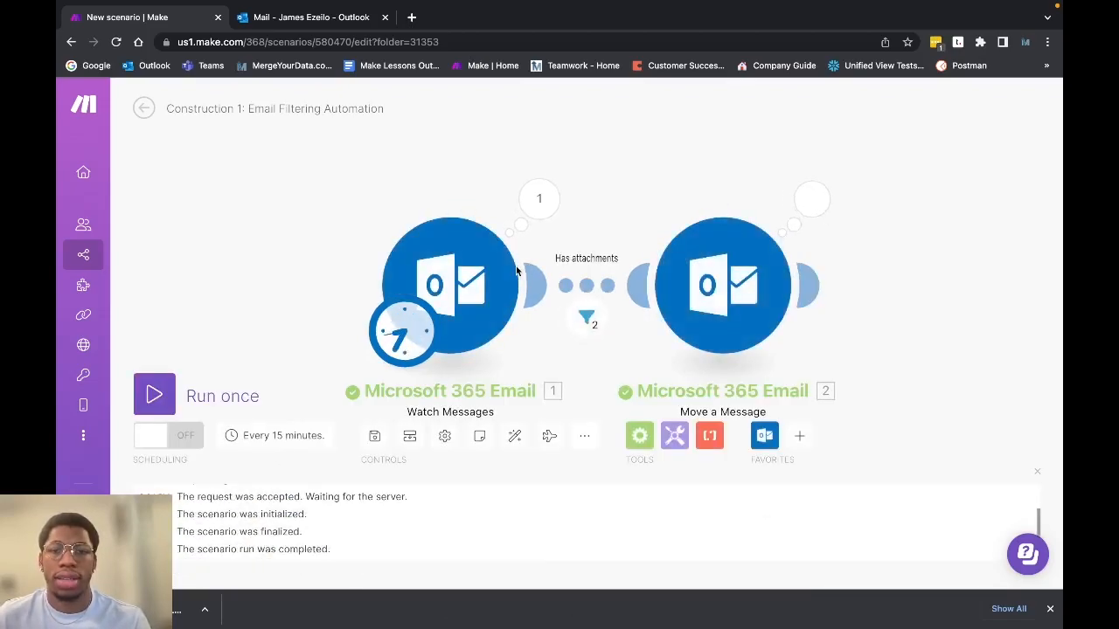
Inspect which bundles passed the Has attachments filter and review the operations of the Move a Message module
click(586, 317)
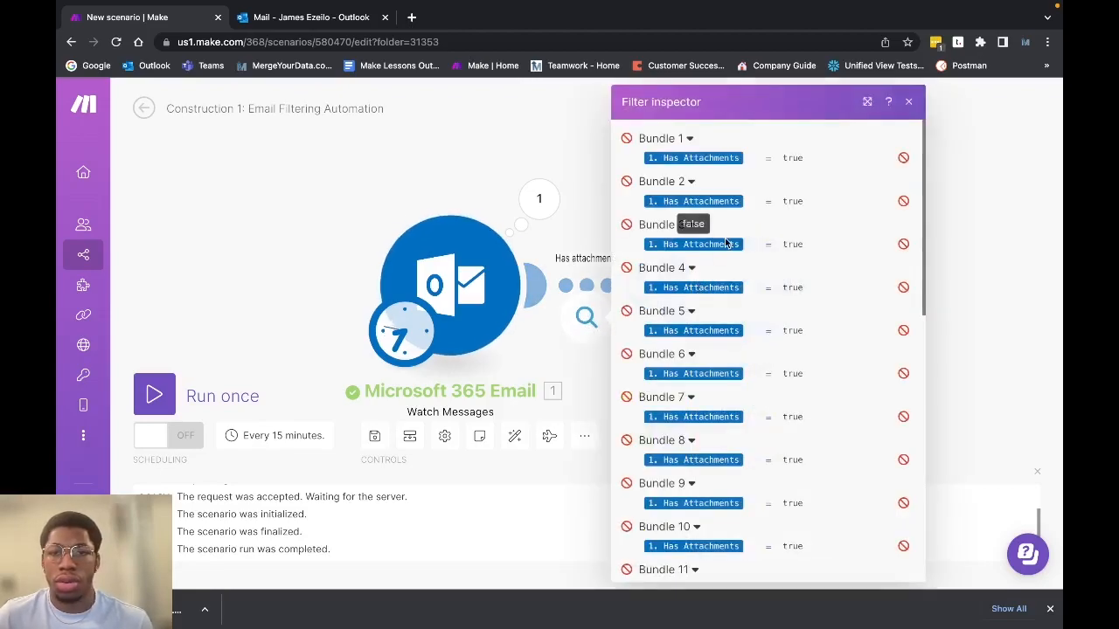
scroll(802, 185, down, 7)
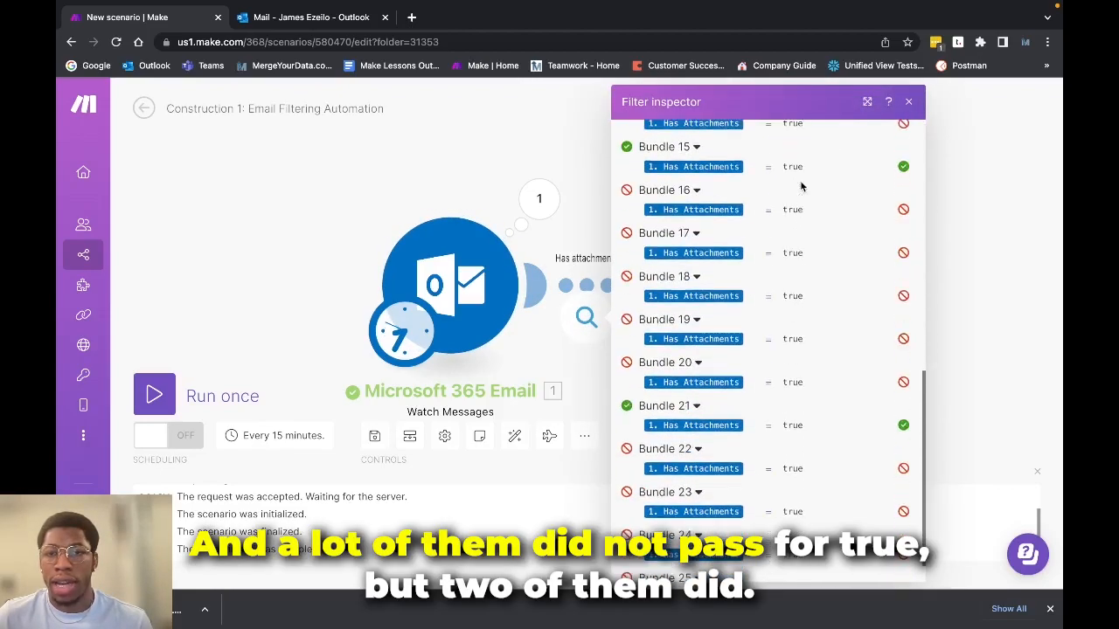
scroll(846, 195, up, 2)
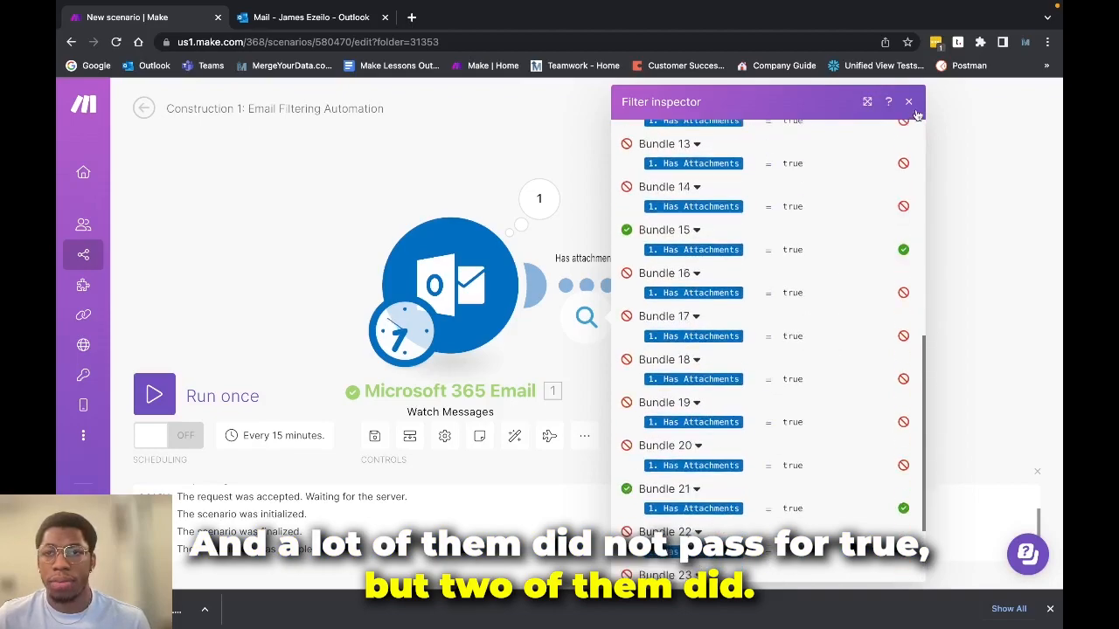
click(908, 102)
click(811, 198)
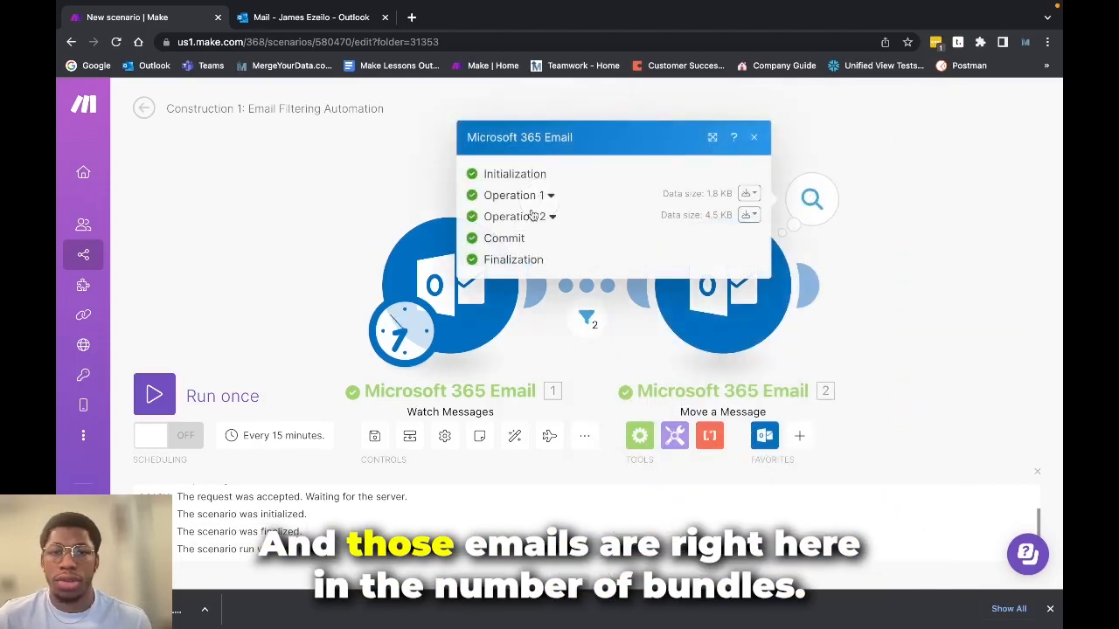
click(753, 137)
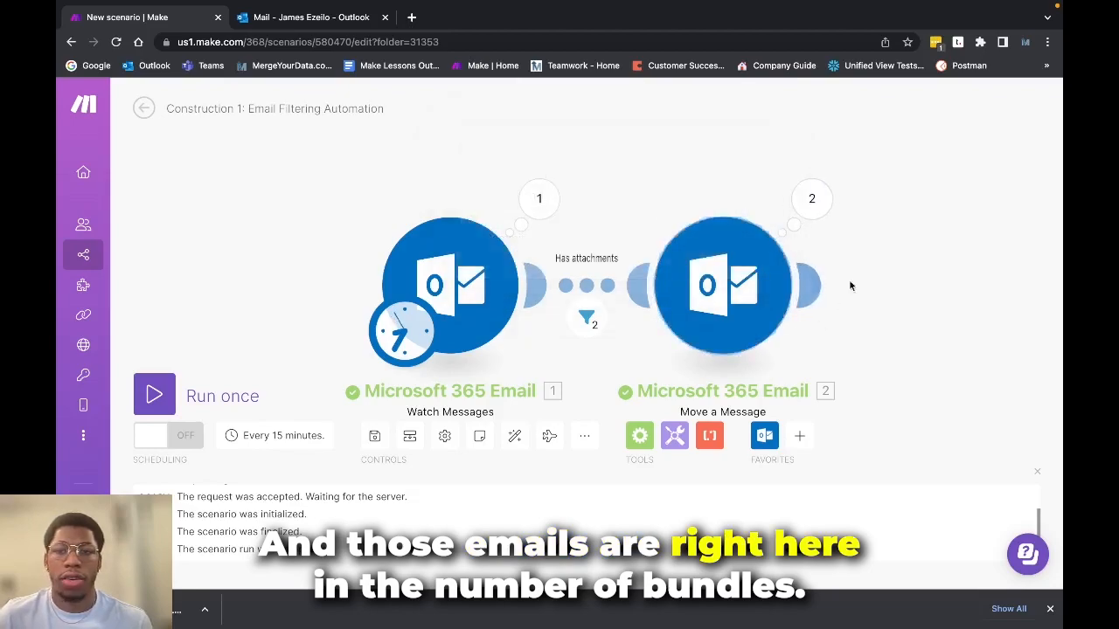
Switch to Outlook, open the destination folder for the sender's messages and view the Test1 email
click(320, 21)
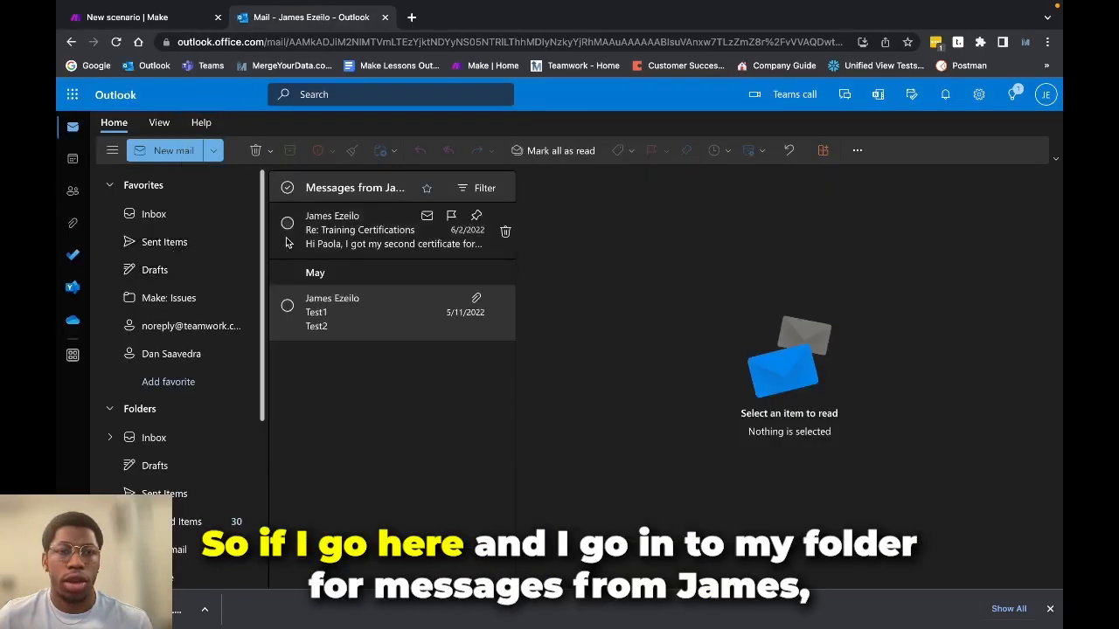
scroll(175, 437, down, 2)
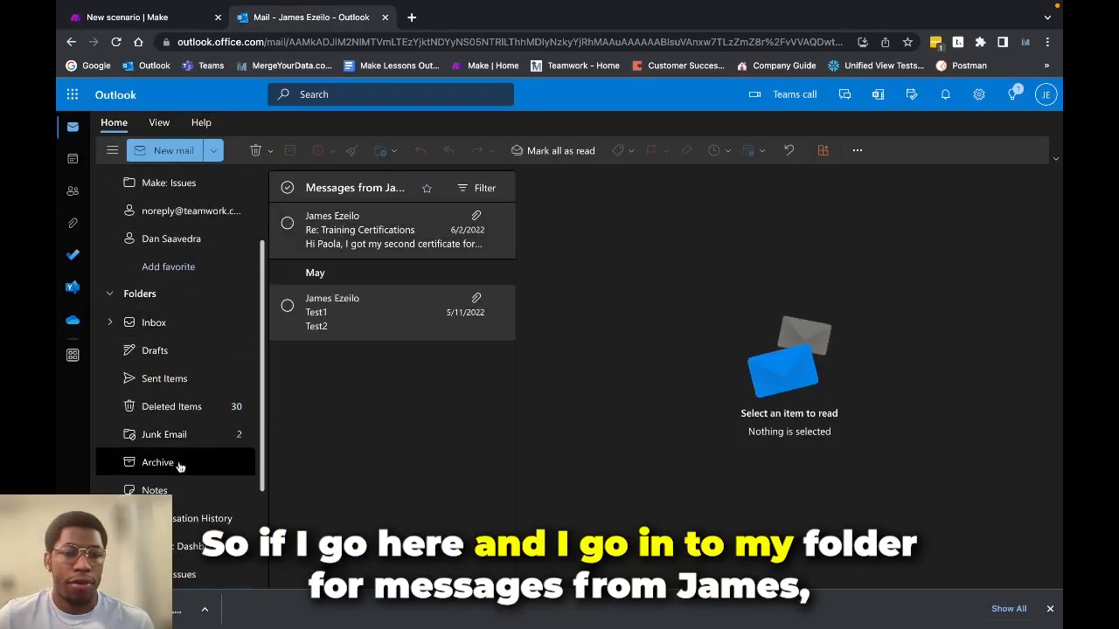
scroll(193, 367, down, 3)
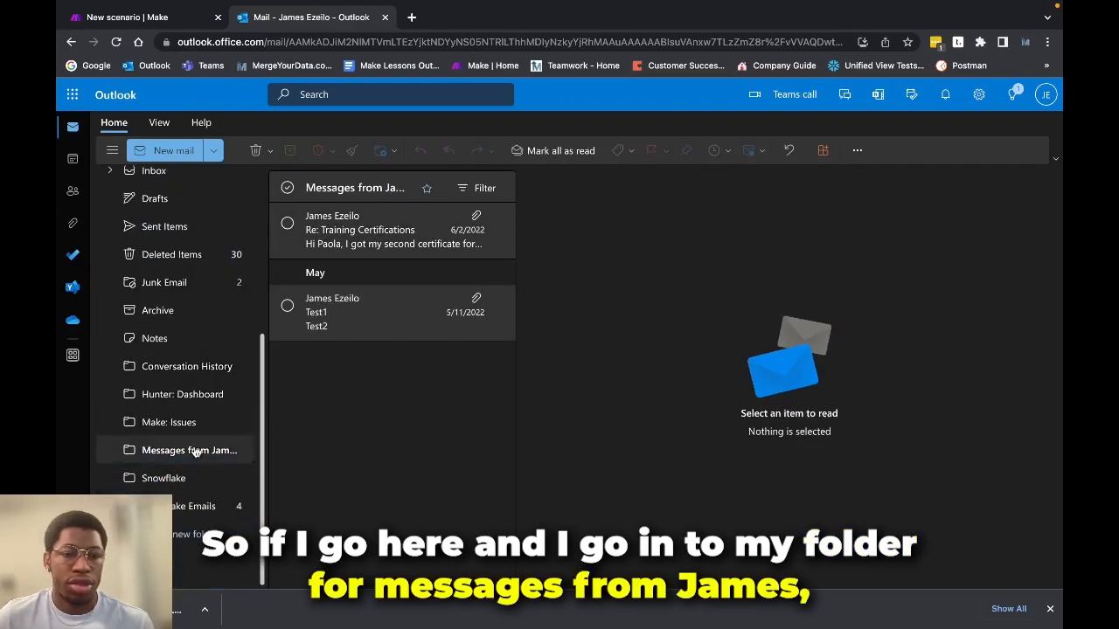
click(166, 450)
click(400, 330)
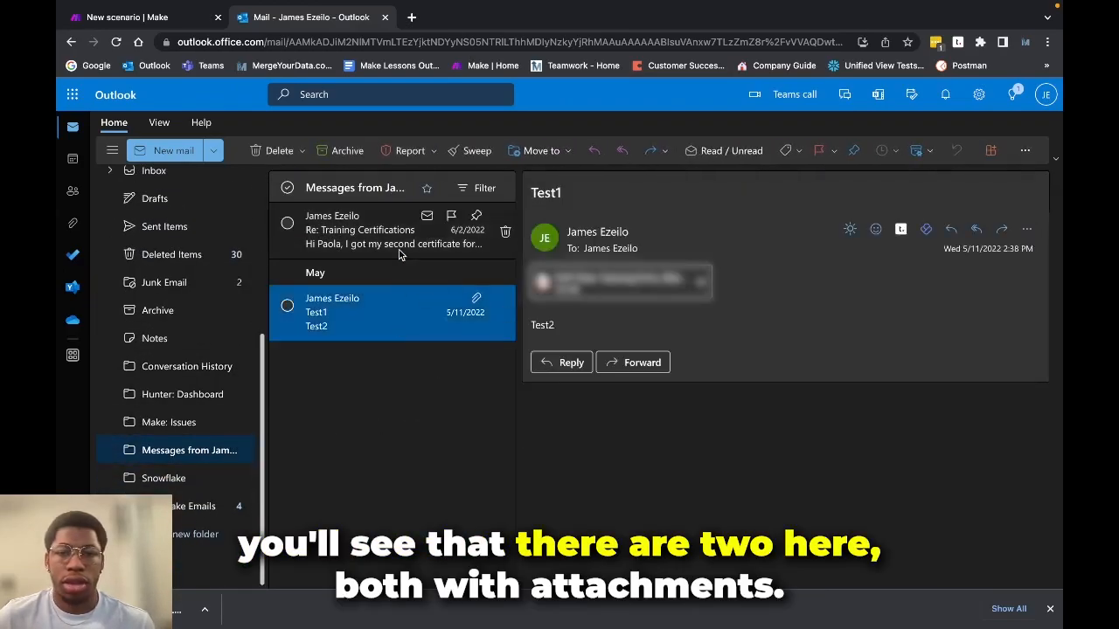
View the Training Certifications and Test1 emails in the destination folder and compare their attachments
click(396, 238)
click(383, 323)
click(382, 232)
click(370, 308)
Switch to Make and review the Watch Messages limit without changing it, with a brief look back at the destination folder in Outlook
mouse_move(165, 4)
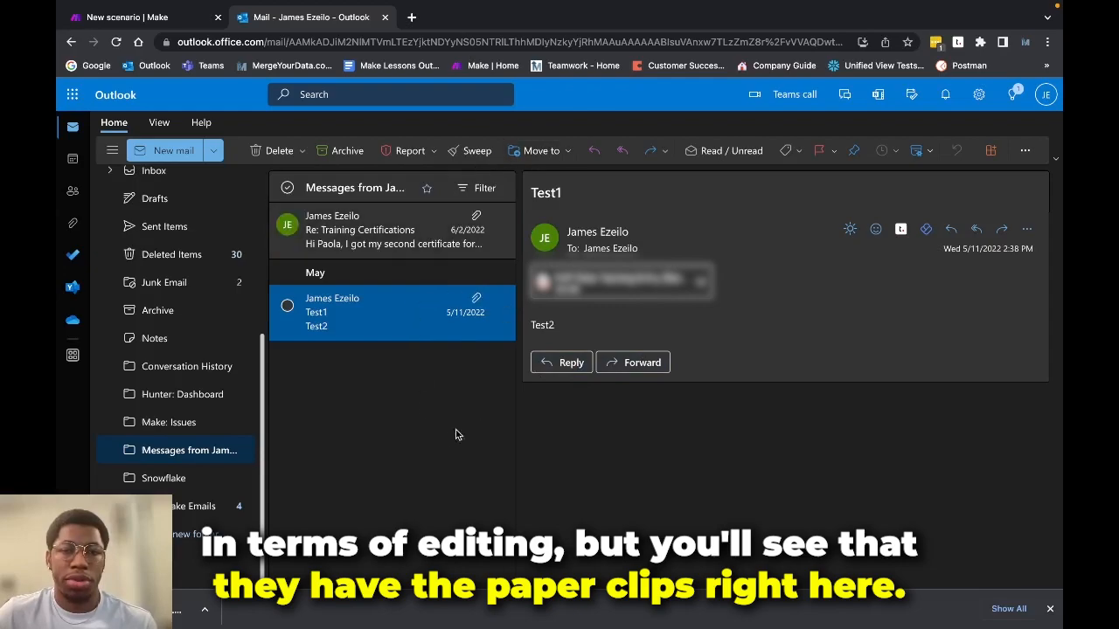
click(160, 19)
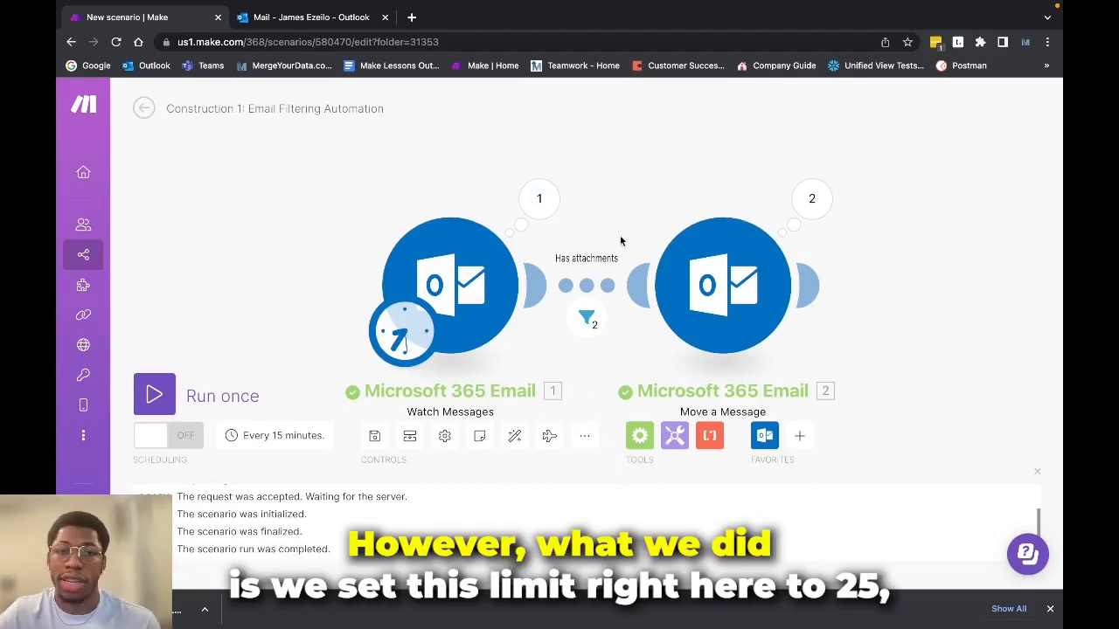
click(450, 288)
click(614, 447)
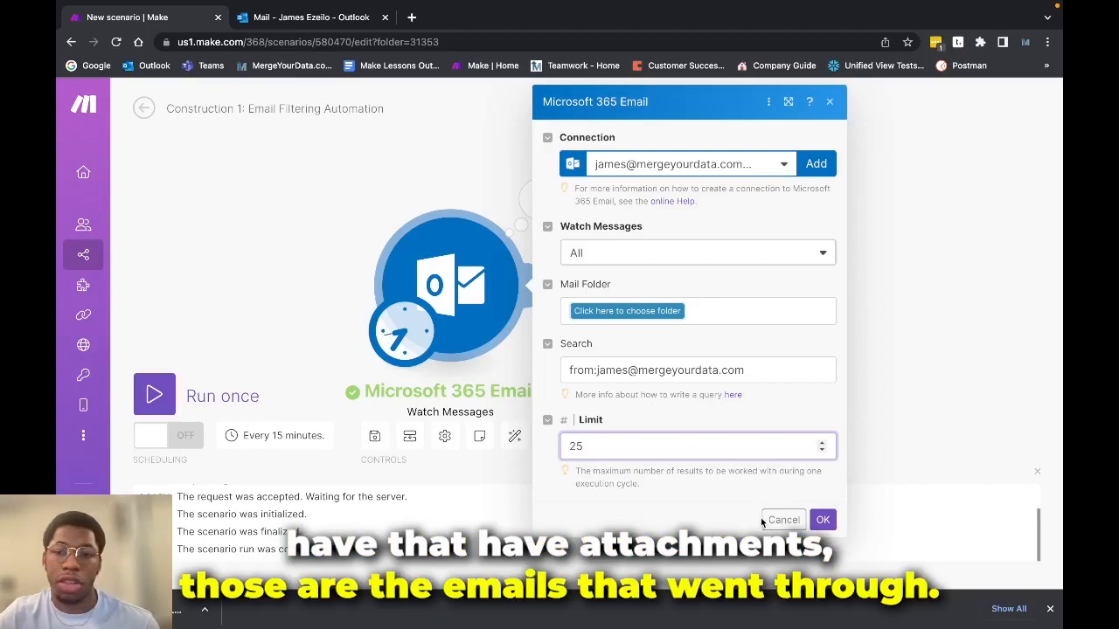
click(791, 520)
click(291, 26)
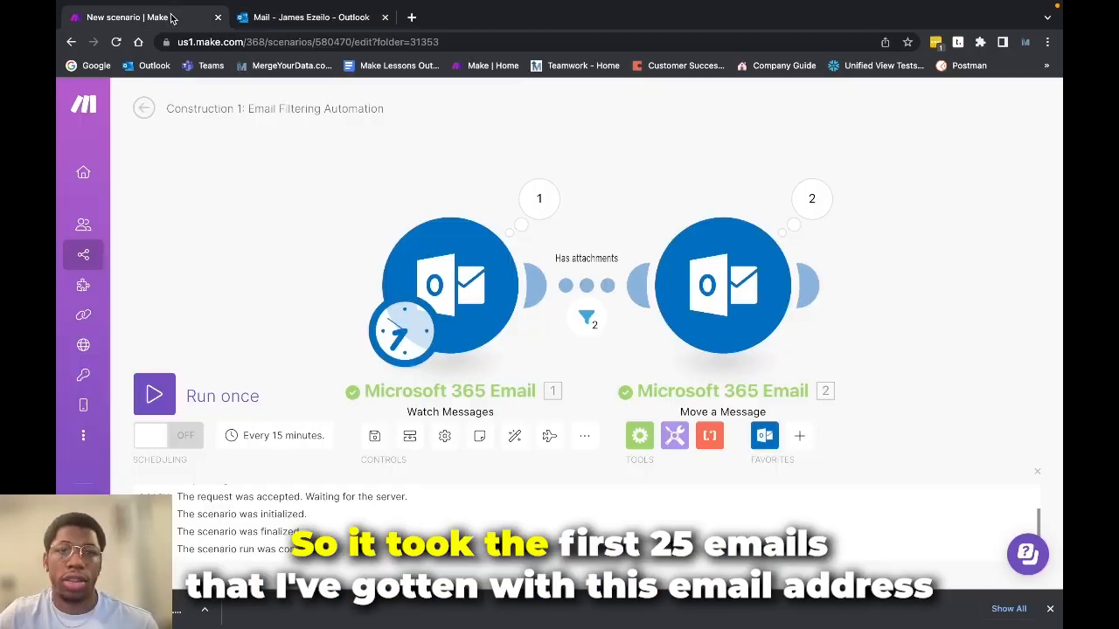
click(185, 16)
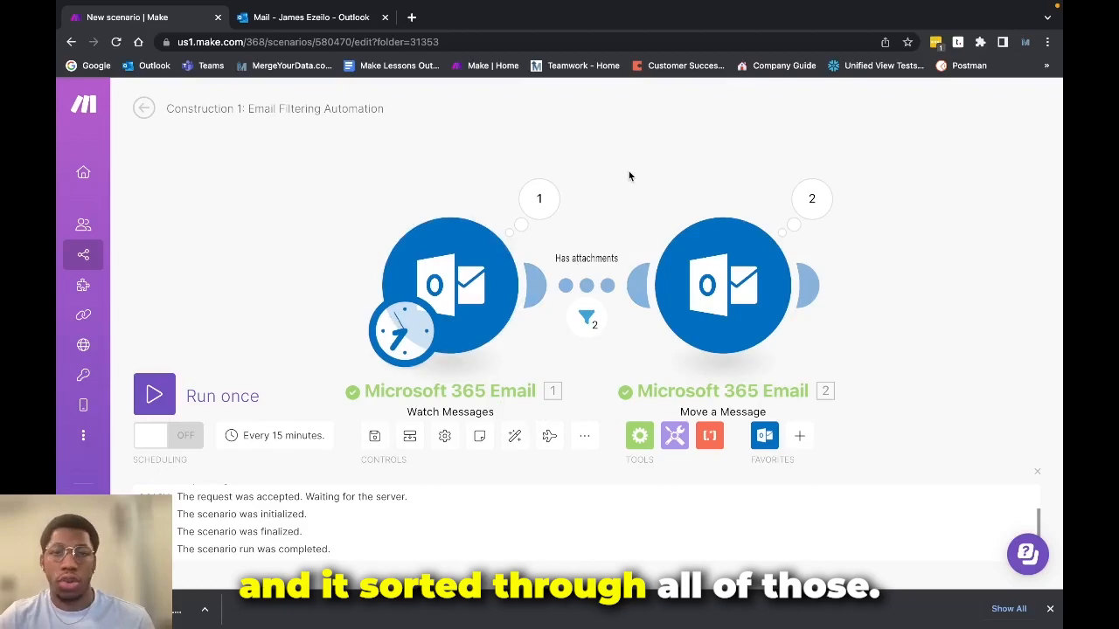
click(450, 279)
double_click(620, 438)
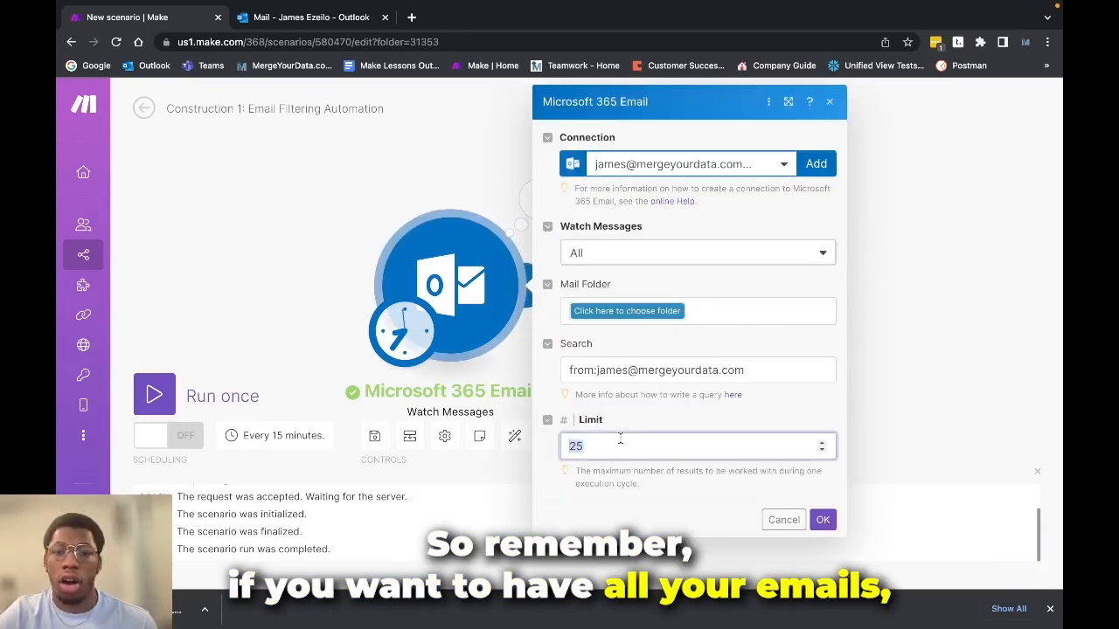
key(BackSpace)
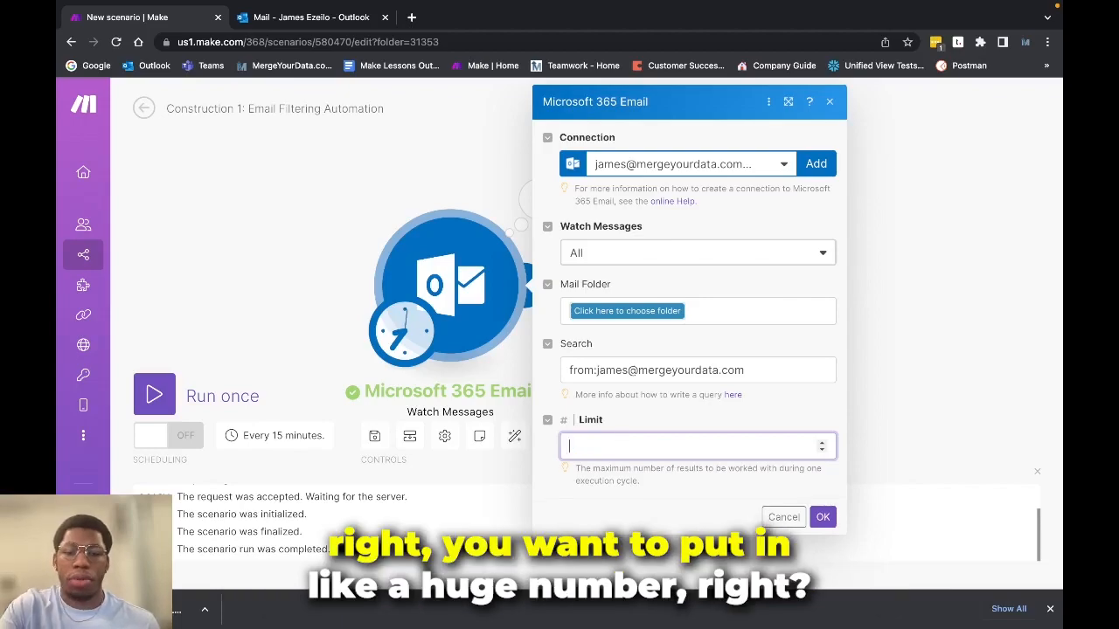
text(500)
key(BackSpace)
key(BackSpace)
key(BackSpace)
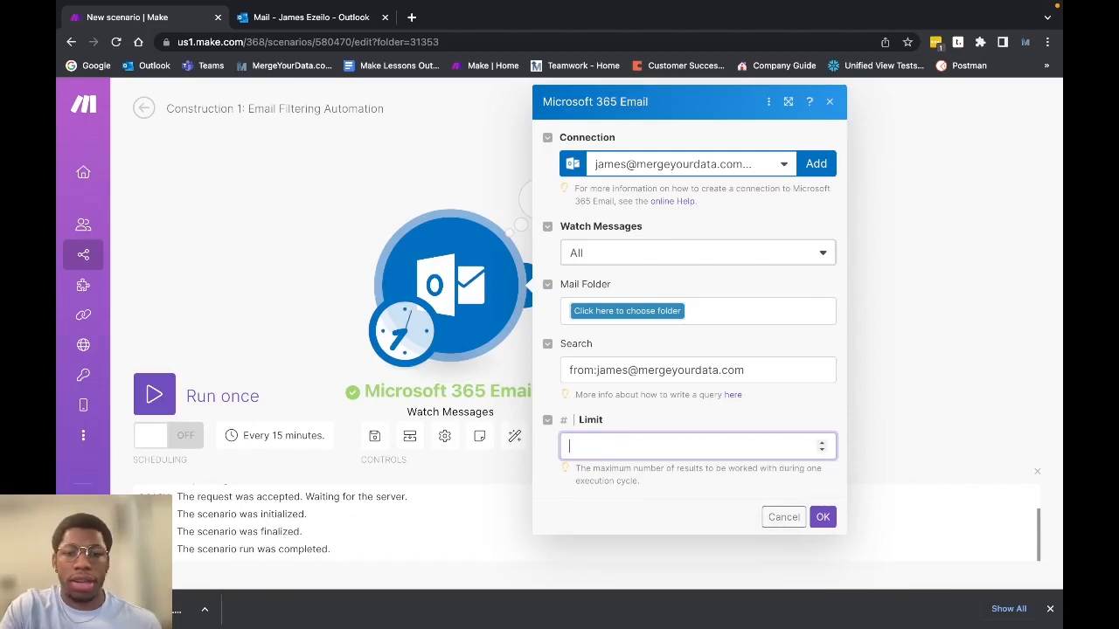
text(600)
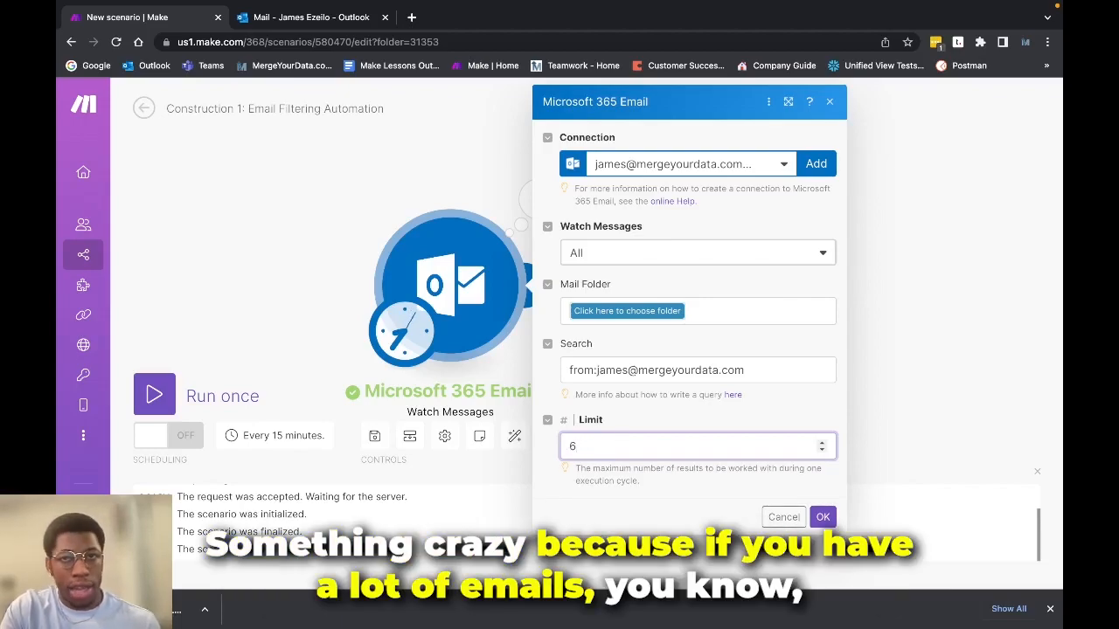
key(BackSpace)
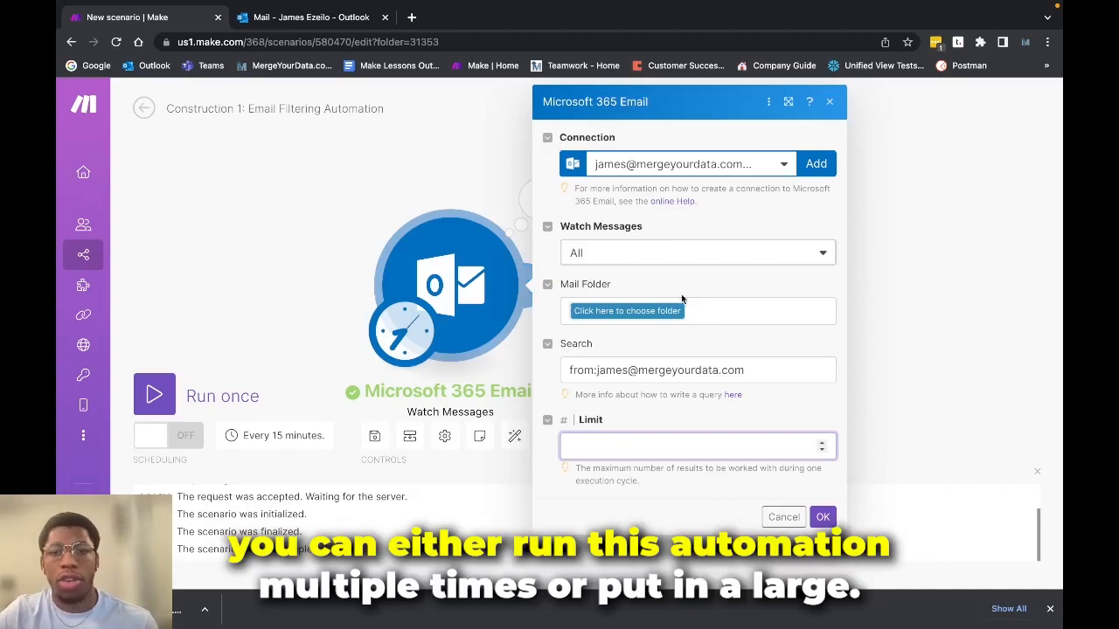
click(784, 517)
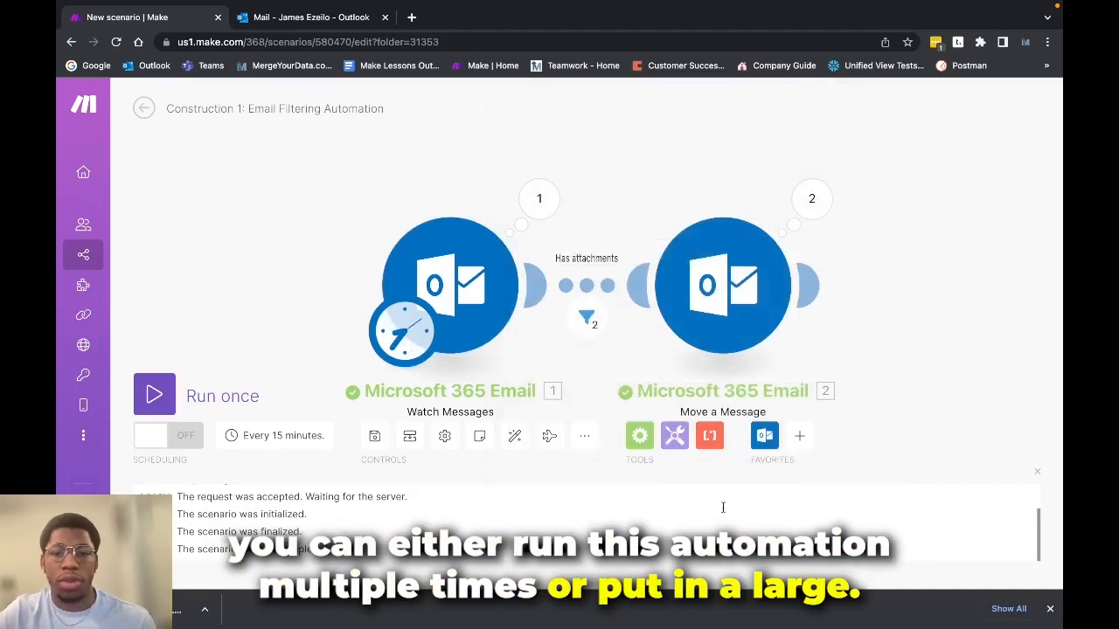
Check the limit in the Watch Messages settings again and confirm the settings without changes
click(462, 298)
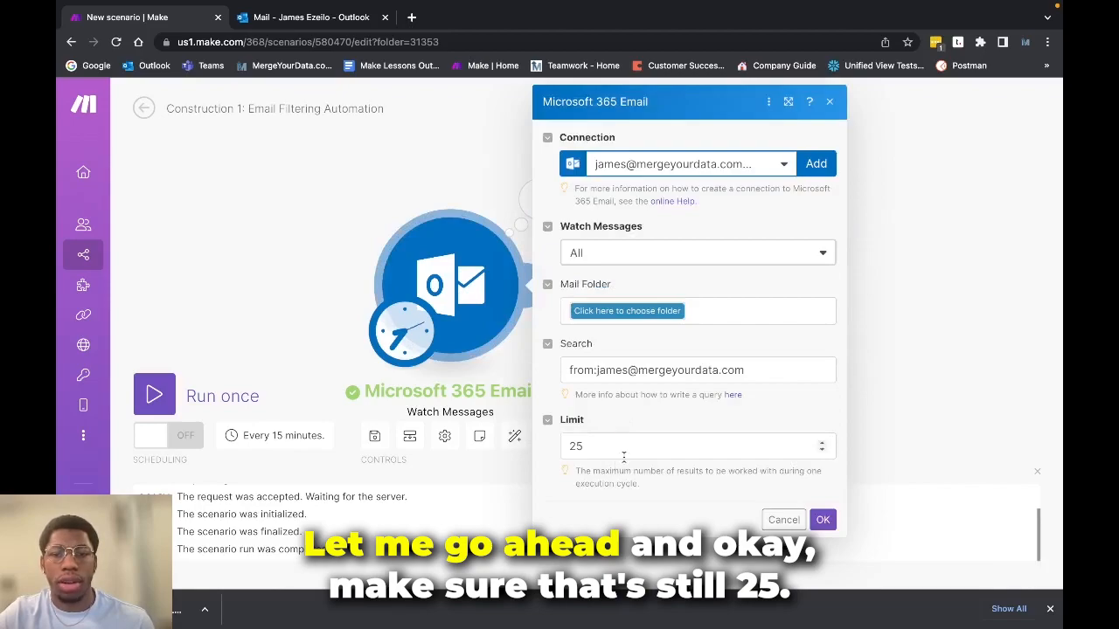
click(822, 520)
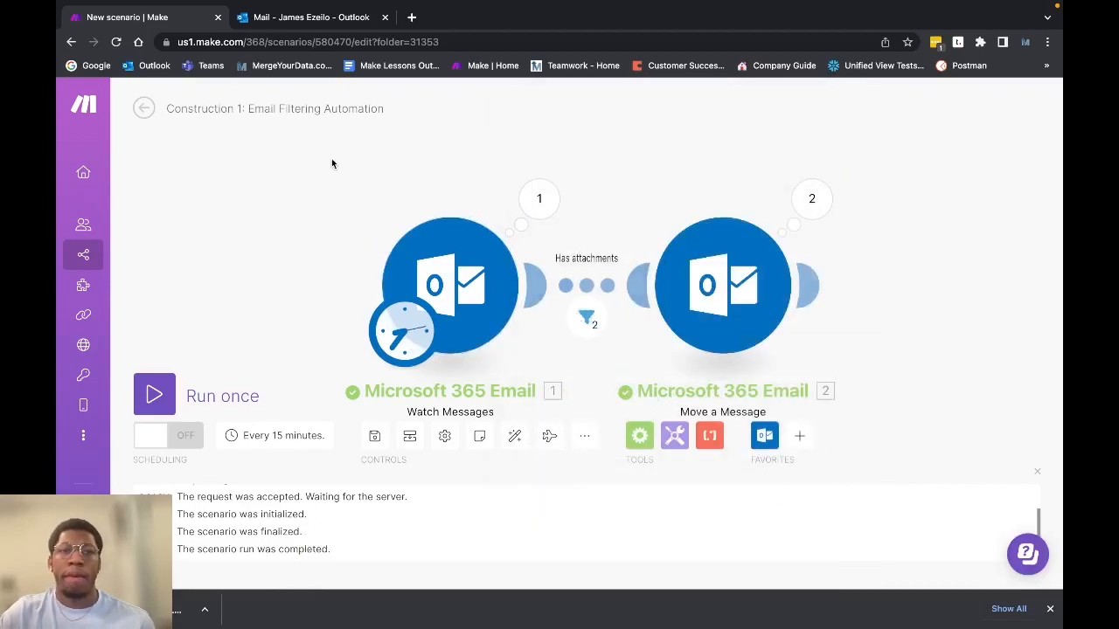